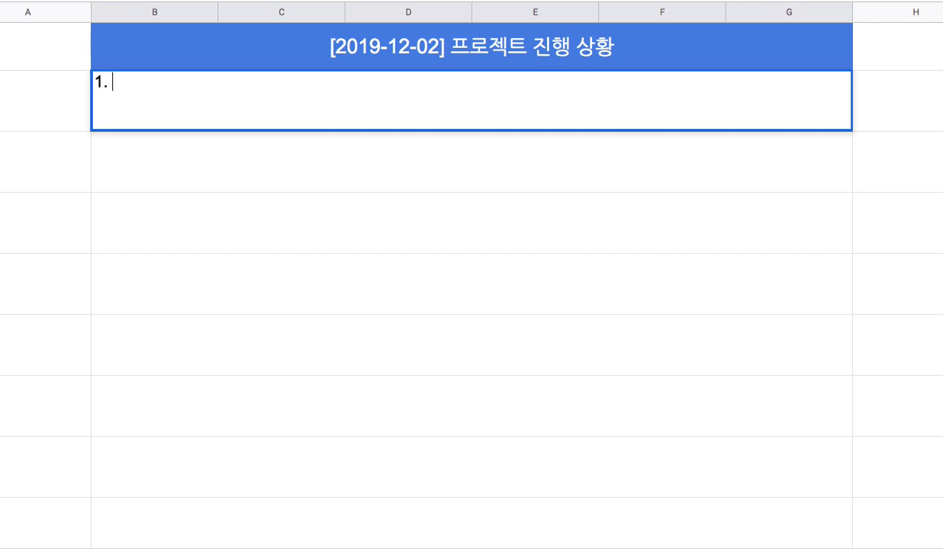
# Step: Enter "1. 전자여권 시스템의 초안을 런칭" as the first item below the project status heading
pyautogui.press('BackSpace')
pyautogui.press('BackSpace')
pyautogui.press('BackSpace')
pyautogui.write('자')
pyautogui.press('BackSpace')
pyautogui.write('전자여군')
pyautogui.press('BackSpace')
pyautogui.write('권 시스템으의 초안을 런칭')
# Step: Reduce the font size of the "[2019-12-02] 프로젝트 진행 상황" heading
pyautogui.click(643, 54)
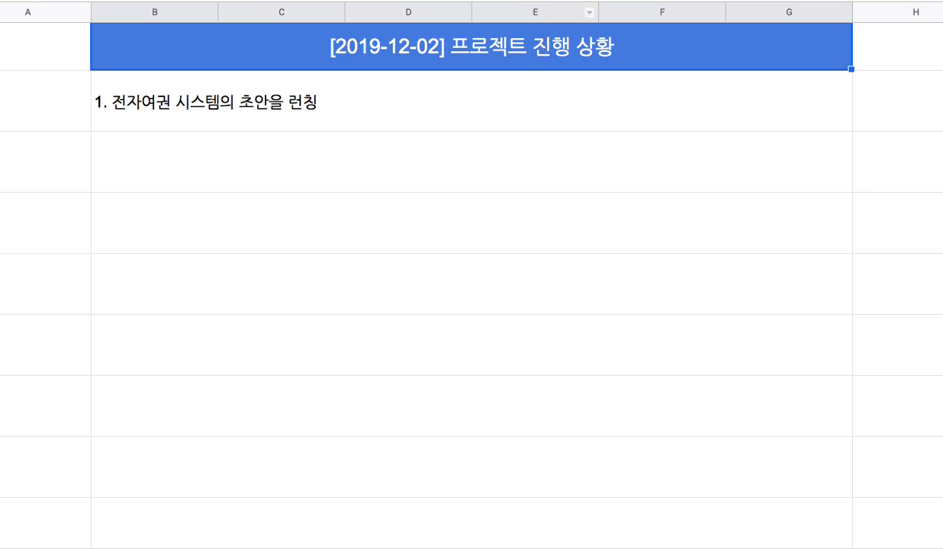
pyautogui.click(529, 0)
pyautogui.click(531, 189)
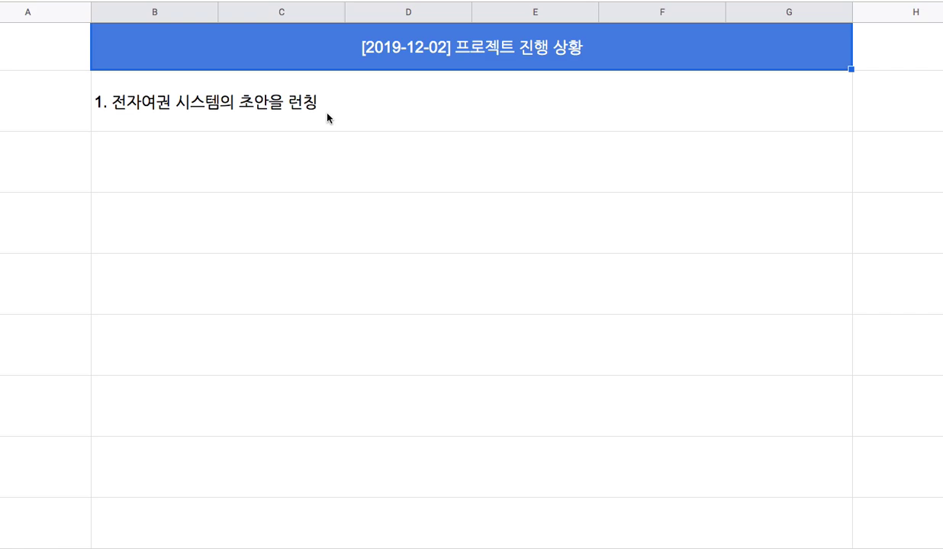
# Step: Start the second item with "2." and append the launch date "=> 12/15" to the first item
pyautogui.click(289, 157)
pyautogui.write('2.')
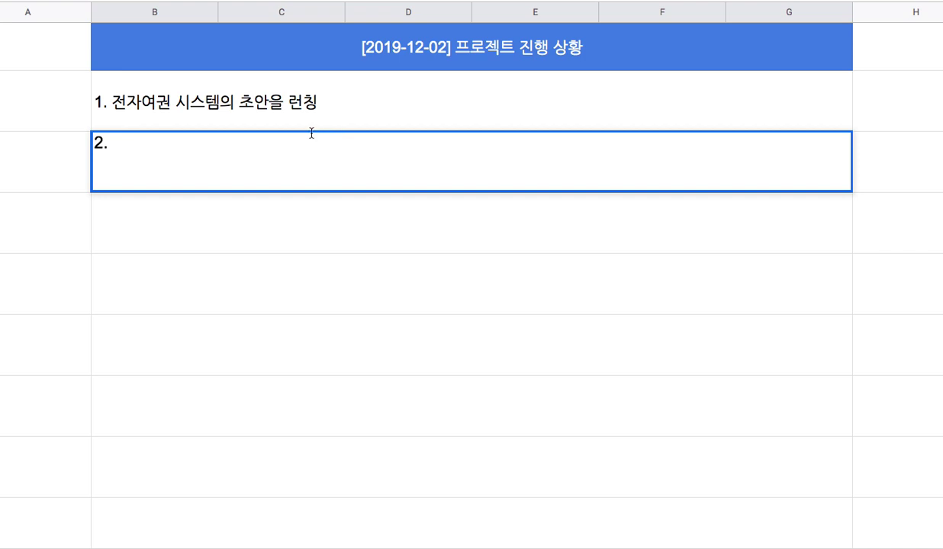
pyautogui.click(314, 106)
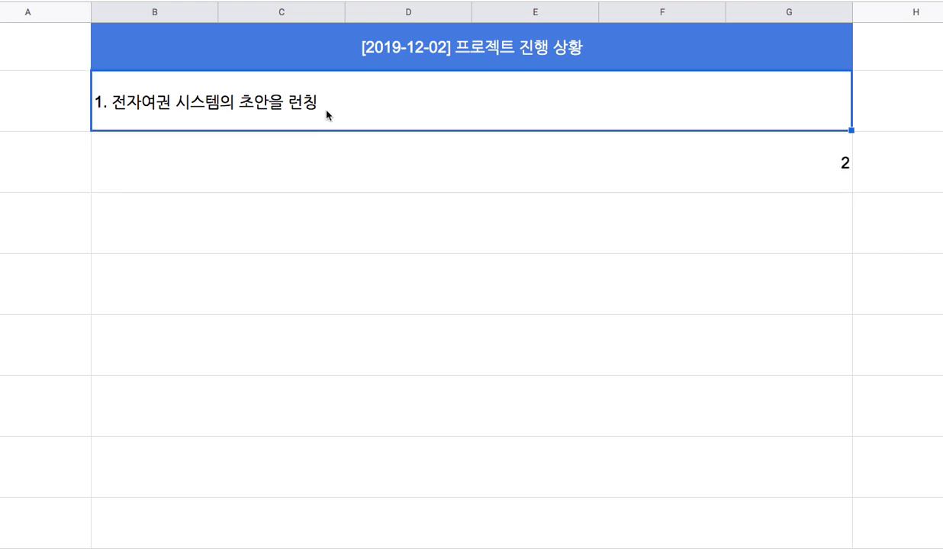
pyautogui.doubleClick(315, 105)
pyautogui.write('=> 12/1')
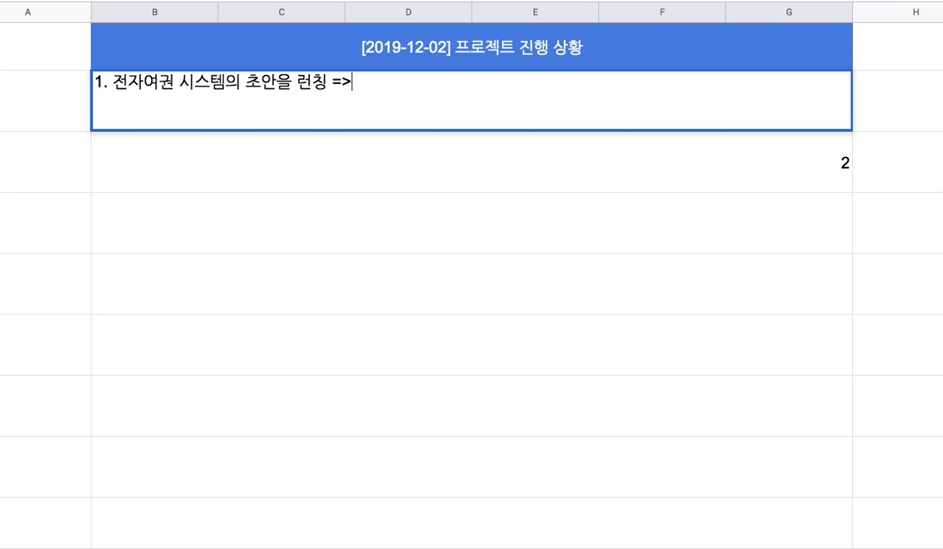
pyautogui.write('5')
# Step: Enter "2. 데이터베이스: Openhash ==> PostgreSQL" as the second item of the project status list
pyautogui.click(307, 138)
pyautogui.write('2. ㄷ')
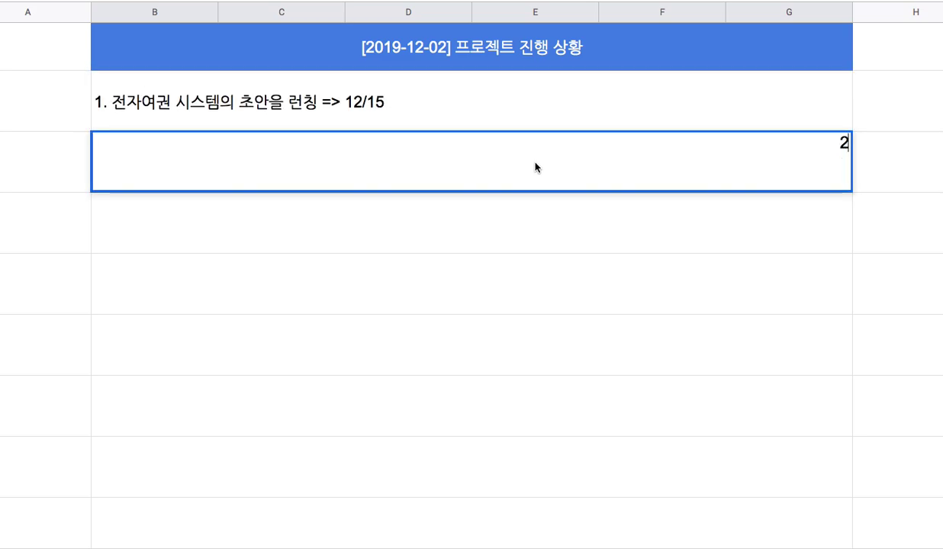
pyautogui.write('데이터베이스')
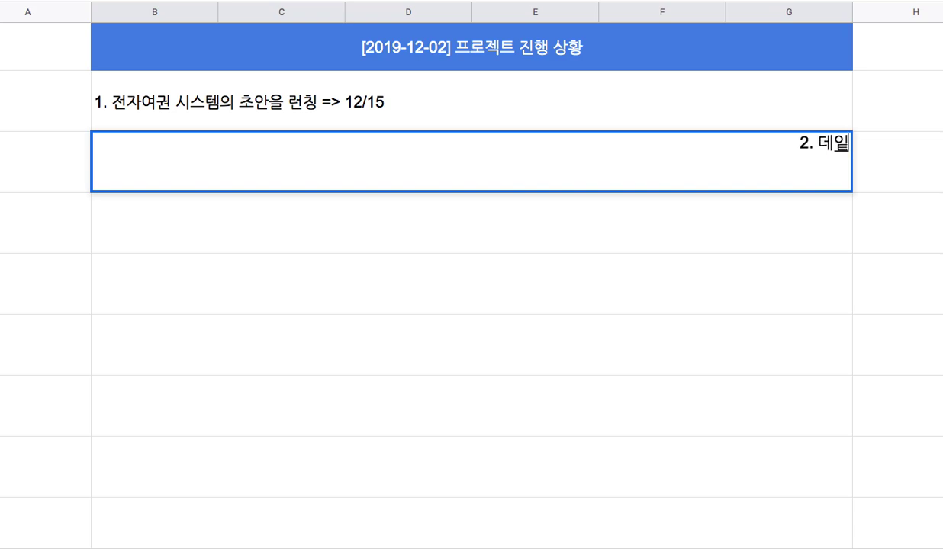
pyautogui.press('Return')
pyautogui.doubleClick(291, 167)
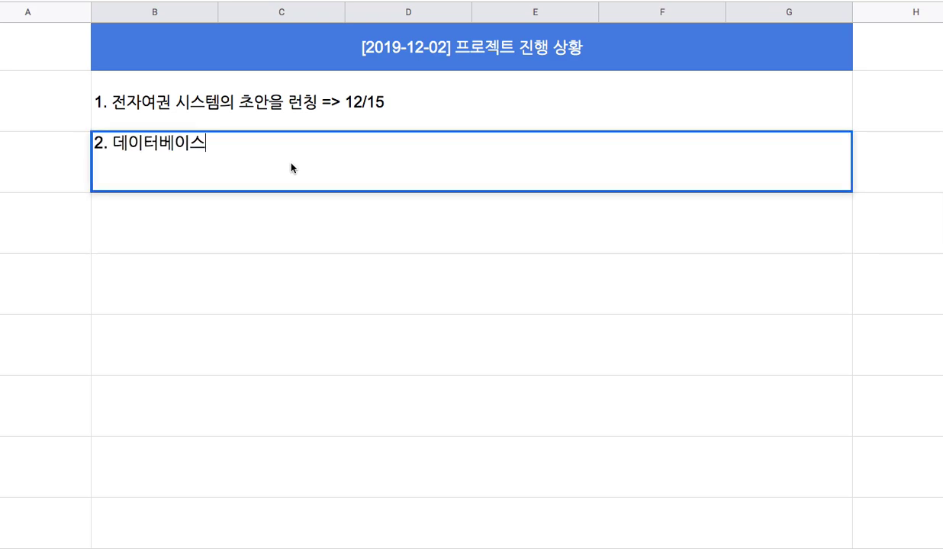
pyautogui.write(': Openhash')
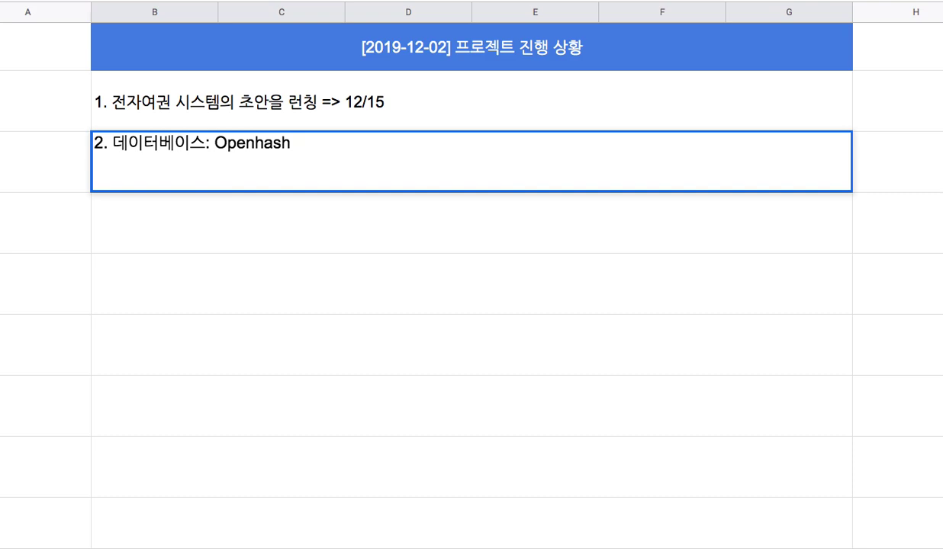
pyautogui.write(' ==> Post')
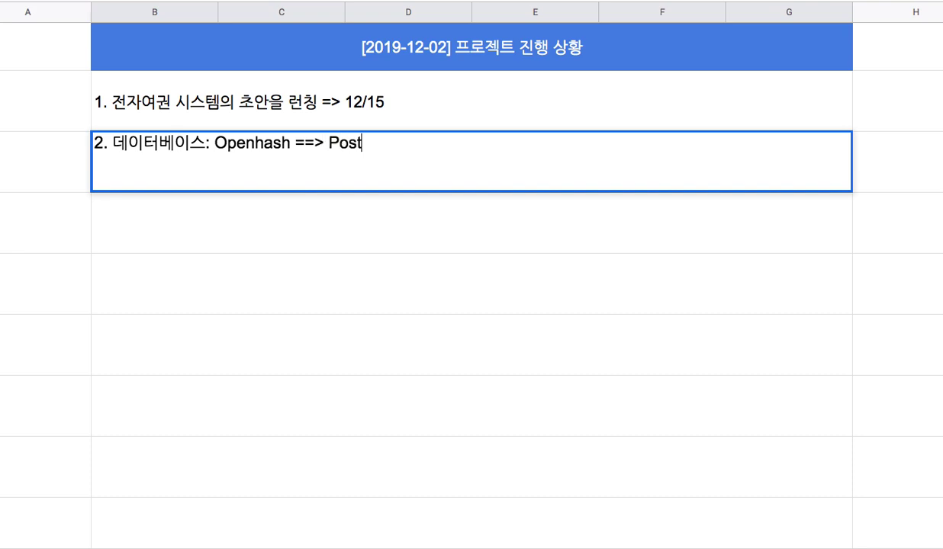
pyautogui.write('greSQL')
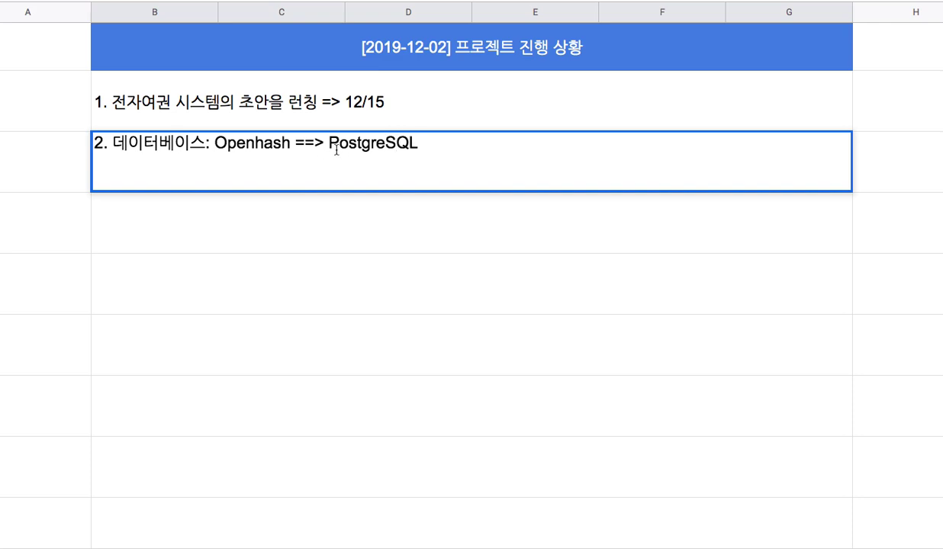
# Step: Insert "MySQL, " before PostgreSQL in the second item
pyautogui.moveTo(328, 146); pyautogui.dragTo(428, 145)
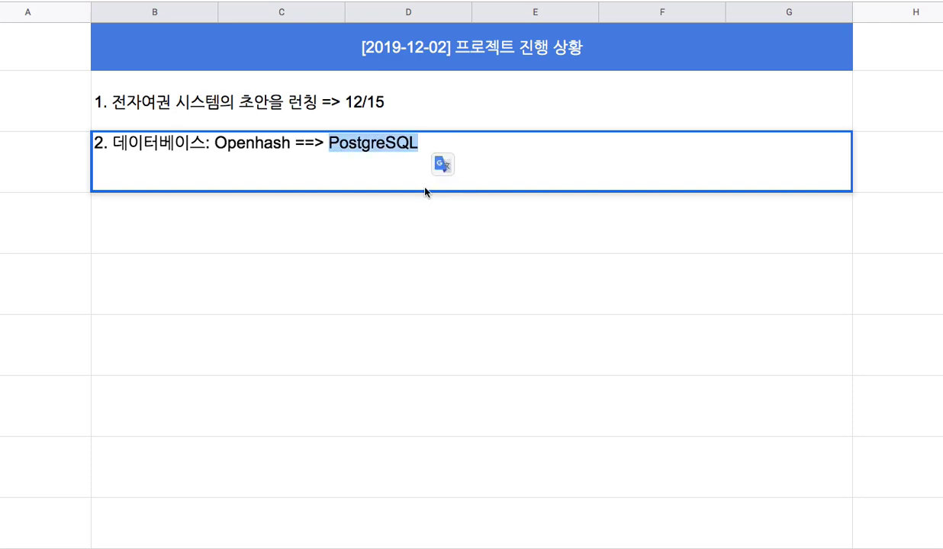
pyautogui.doubleClick(363, 145)
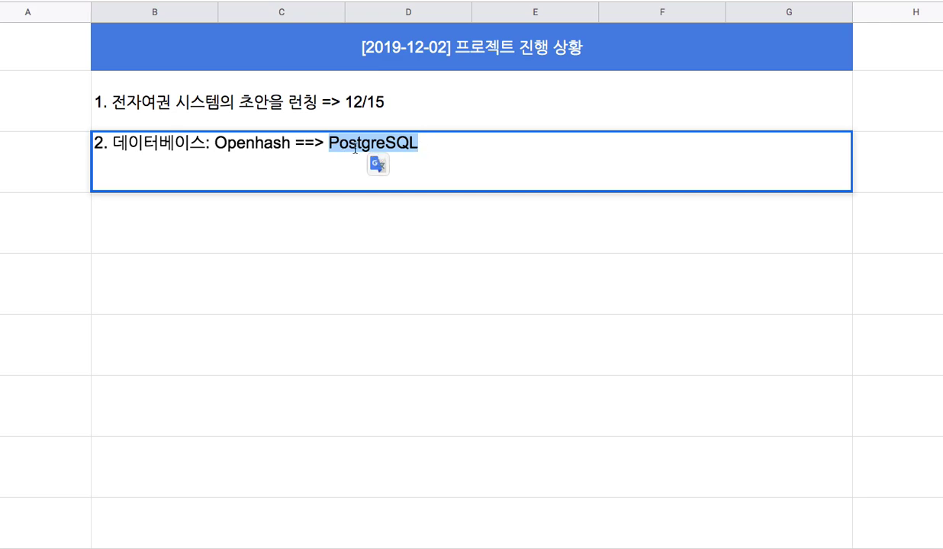
pyautogui.click(328, 142)
pyautogui.write('MySQ')
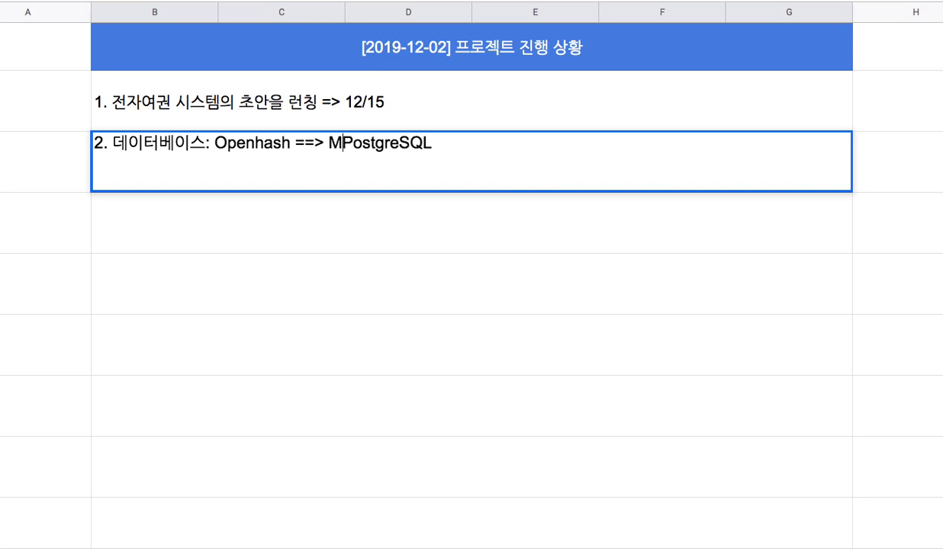
pyautogui.write('L')
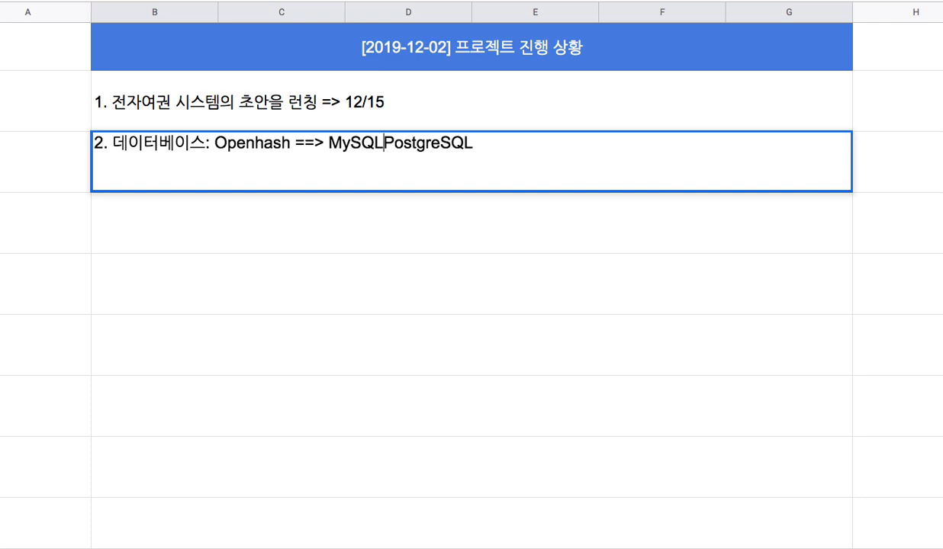
pyautogui.write('.')
pyautogui.moveTo(324, 142); pyautogui.dragTo(510, 145)
pyautogui.click(390, 146)
pyautogui.press('BackSpace')
pyautogui.write(',')
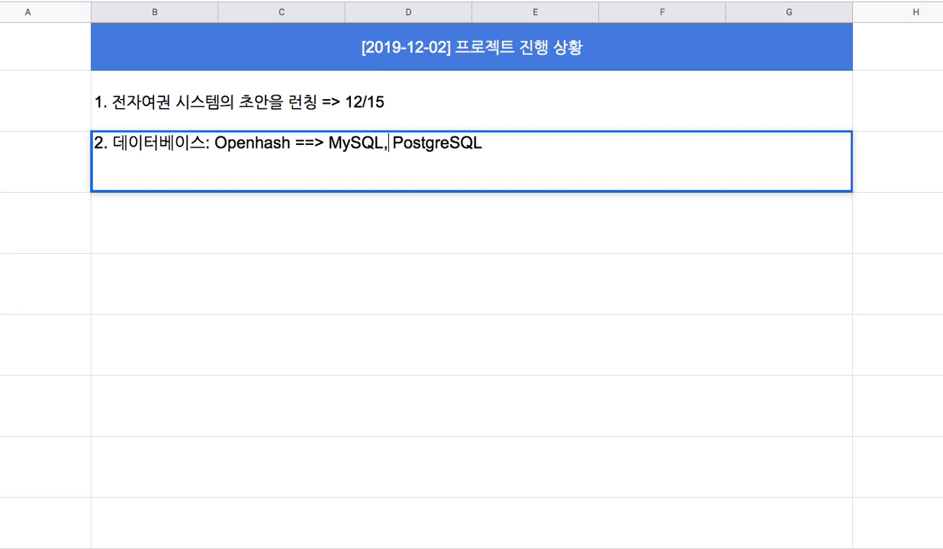
pyautogui.doubleClick(408, 143)
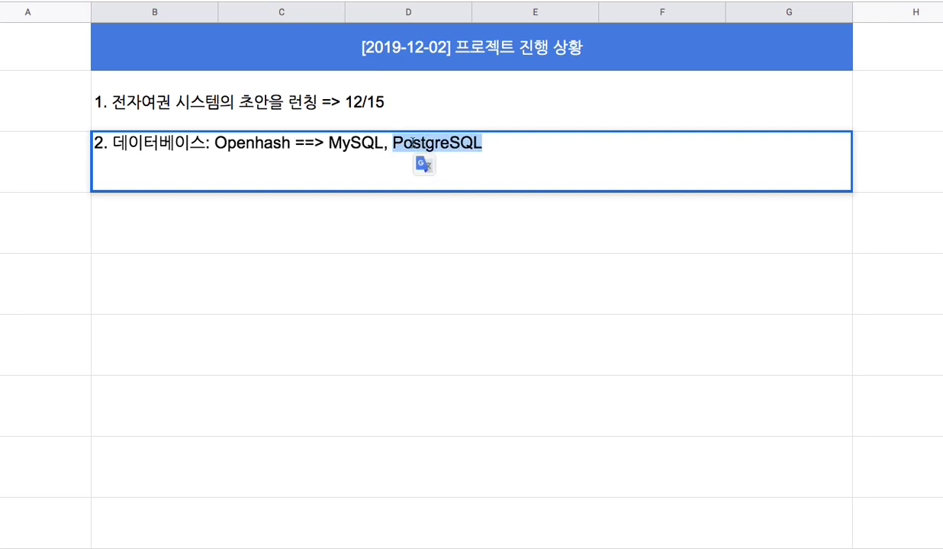
pyautogui.doubleClick(347, 143)
pyautogui.click(447, 243)
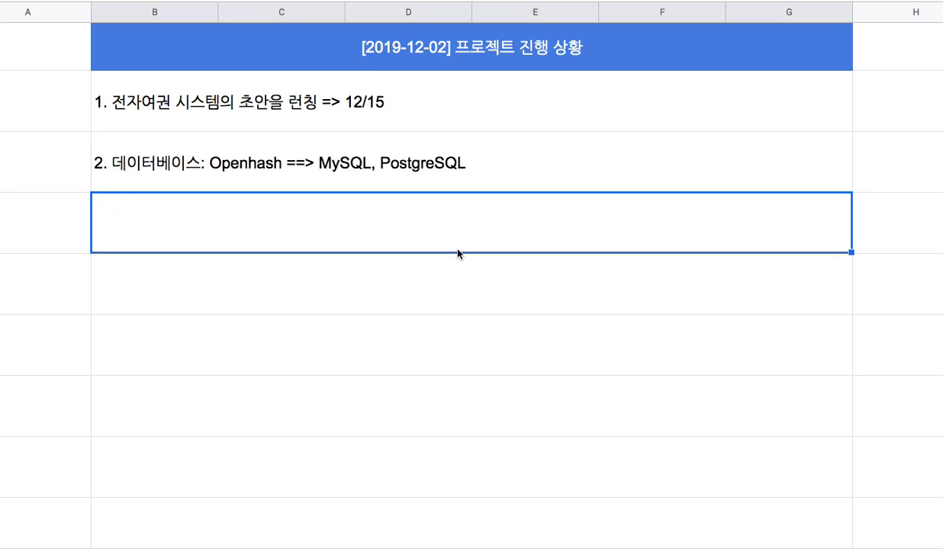
# Step: Review the launch date and the system name in the first item
pyautogui.doubleClick(374, 120)
pyautogui.hotkey('shift', 'Left')
pyautogui.hotkey('shift', 'Left')
pyautogui.hotkey('shift', 'Left')
pyautogui.hotkey('shift', 'Left')
pyautogui.hotkey('shift', 'Left')
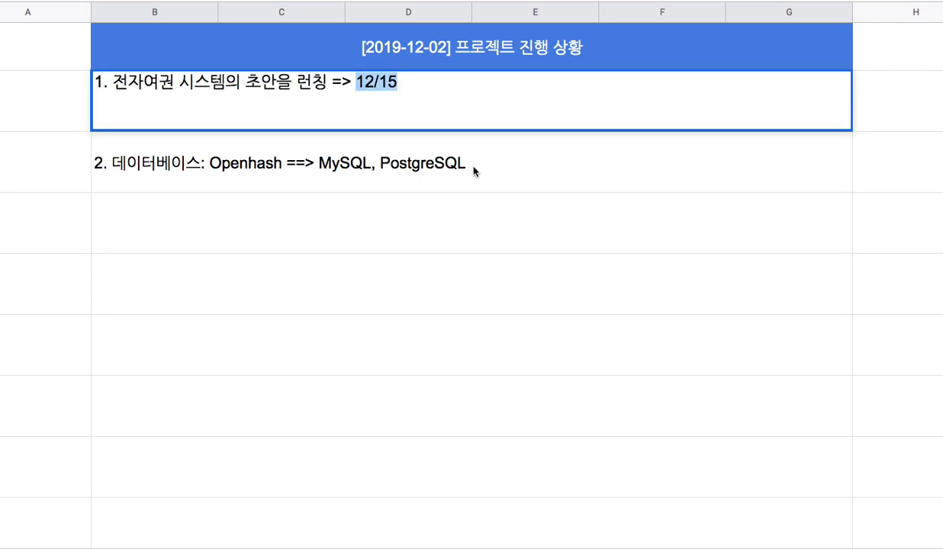
pyautogui.moveTo(112, 82); pyautogui.dragTo(229, 82)
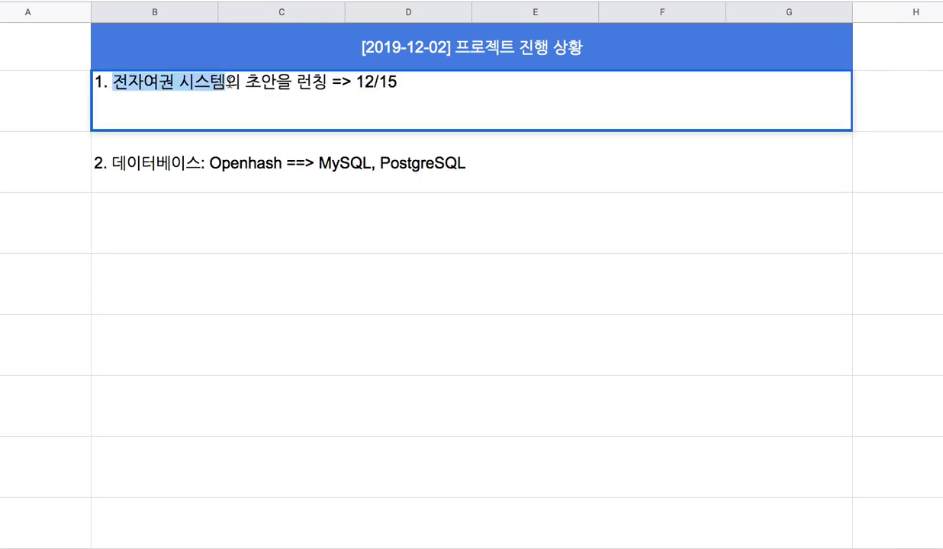
# Step: Enter "3. 강의 준비" as the third item in the row below the database item
pyautogui.click(281, 216)
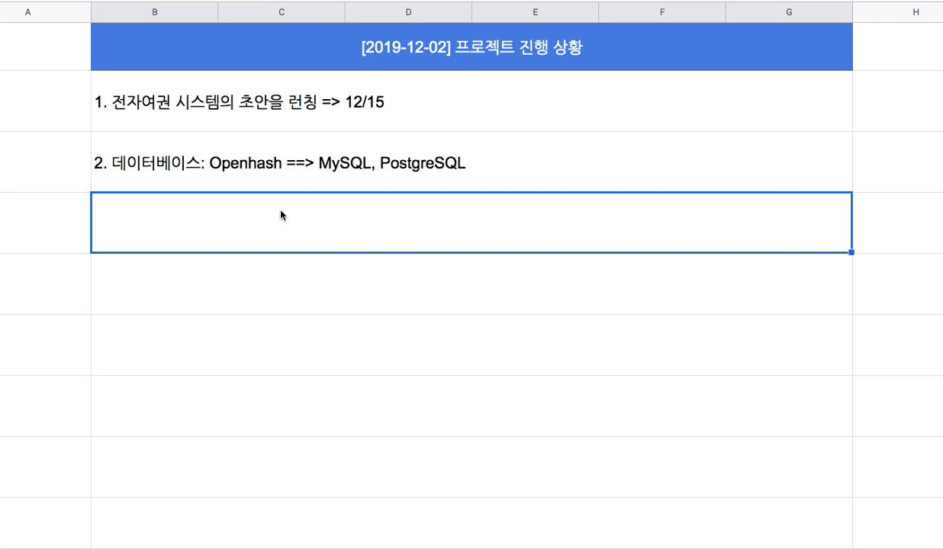
pyautogui.write('3. ')
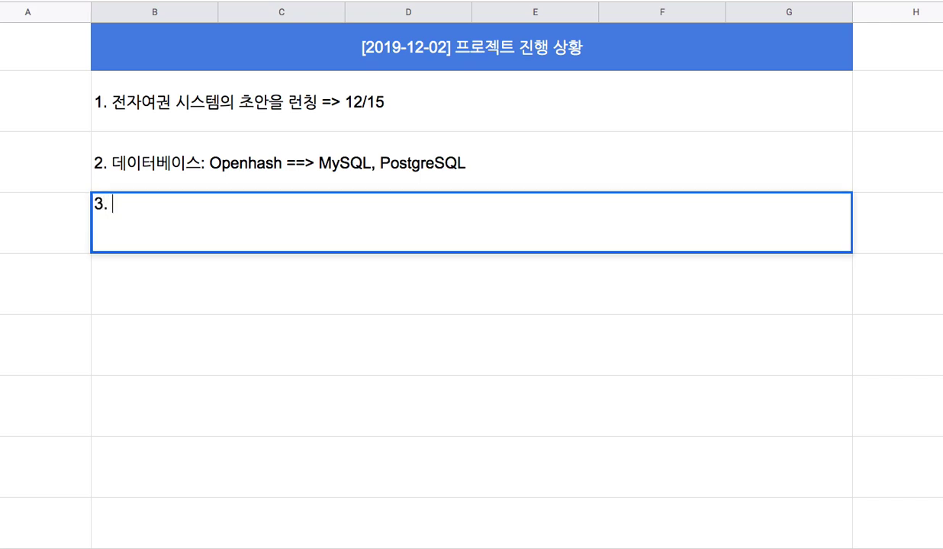
pyautogui.write('rkd')
pyautogui.press('BackSpace')
pyautogui.press('BackSpace')
pyautogui.press('BackSpace')
pyautogui.write('가ㅇ의 준비')
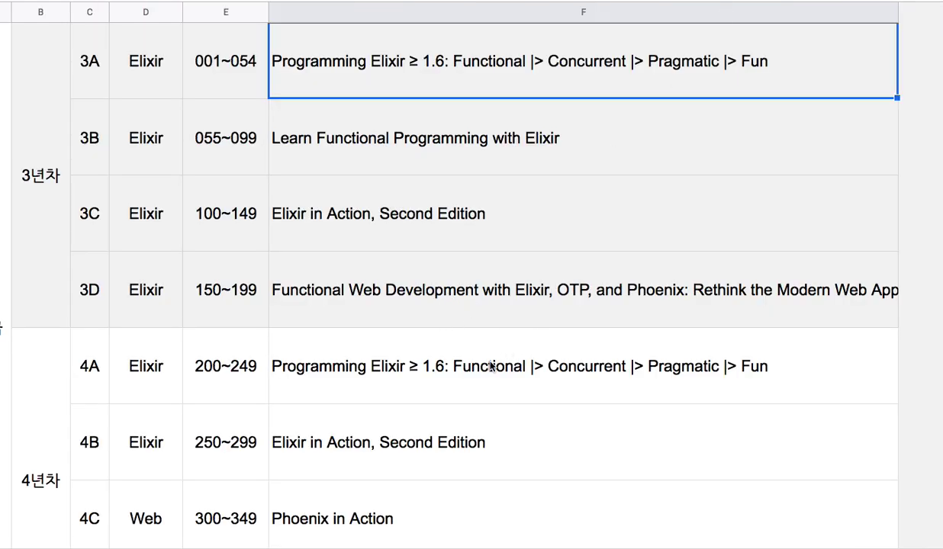
# Step: Examine the third-year (3년차) Elixir books, courses 3A to 3D, in the curriculum sheet
pyautogui.hscroll(-2, 438, 266)
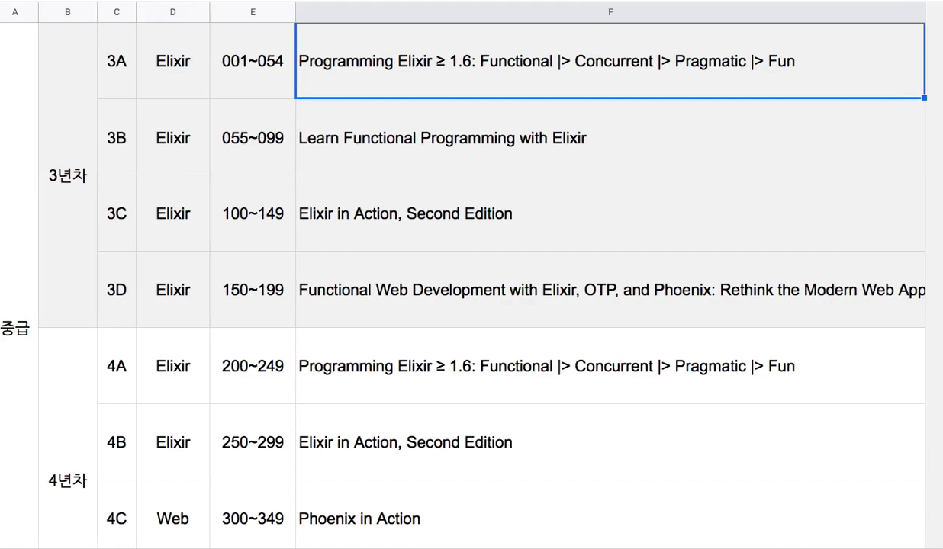
pyautogui.click(22, 328)
pyautogui.click(76, 214)
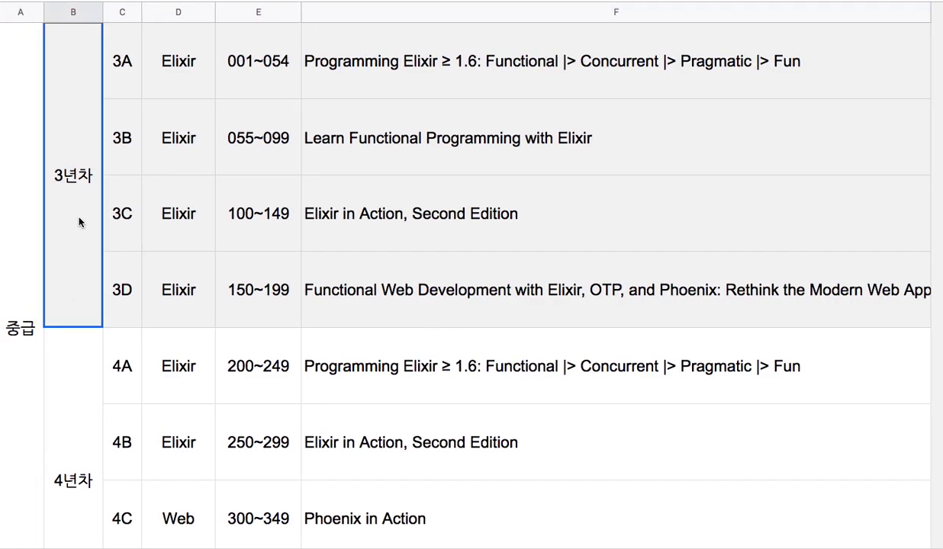
pyautogui.click(542, 69)
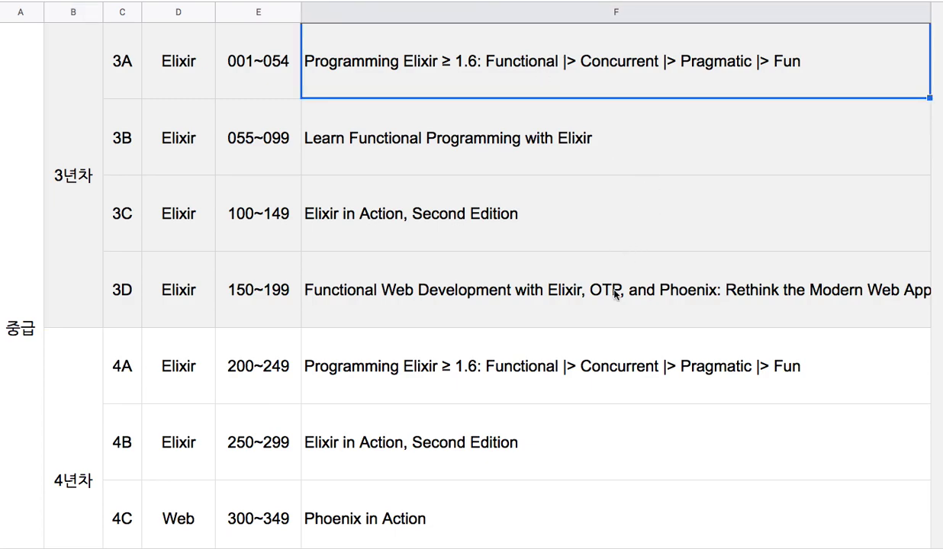
pyautogui.click(582, 293)
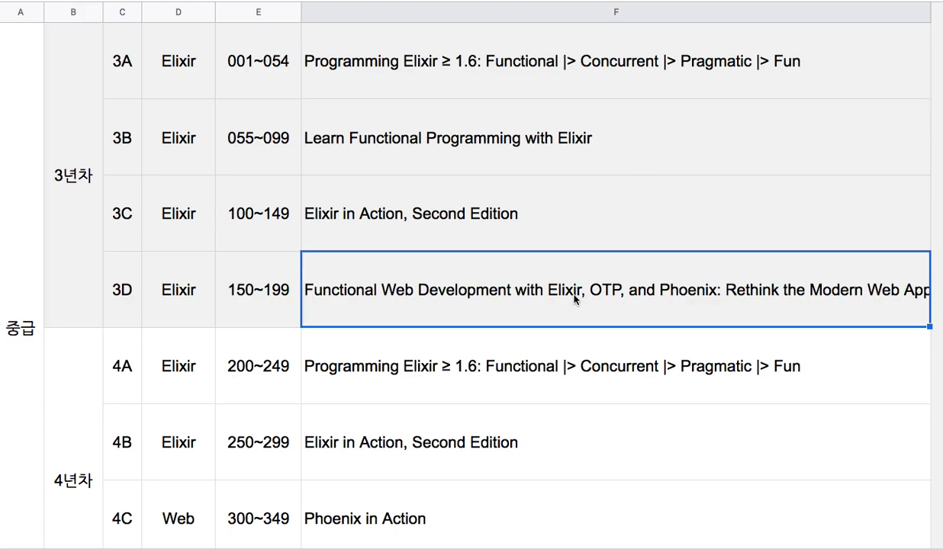
pyautogui.click(540, 63)
pyautogui.click(526, 139)
pyautogui.click(535, 91)
pyautogui.click(538, 146)
pyautogui.click(540, 285)
pyautogui.click(519, 215)
# Step: Examine the fourth-year (4년차) and university (대학) book titles, from course 4B to 6A, in the curriculum sheet
pyautogui.click(418, 502)
pyautogui.scroll(-1, 412, 494)
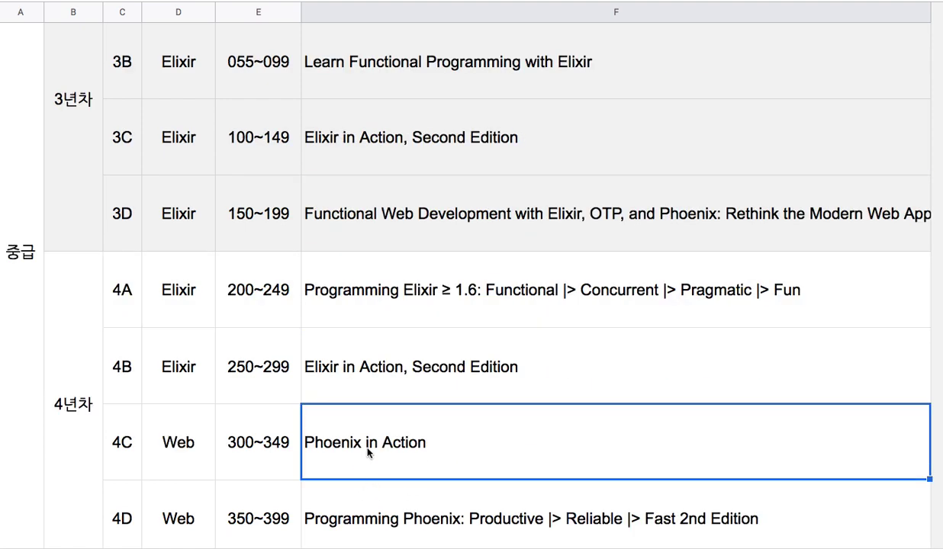
pyautogui.click(388, 388)
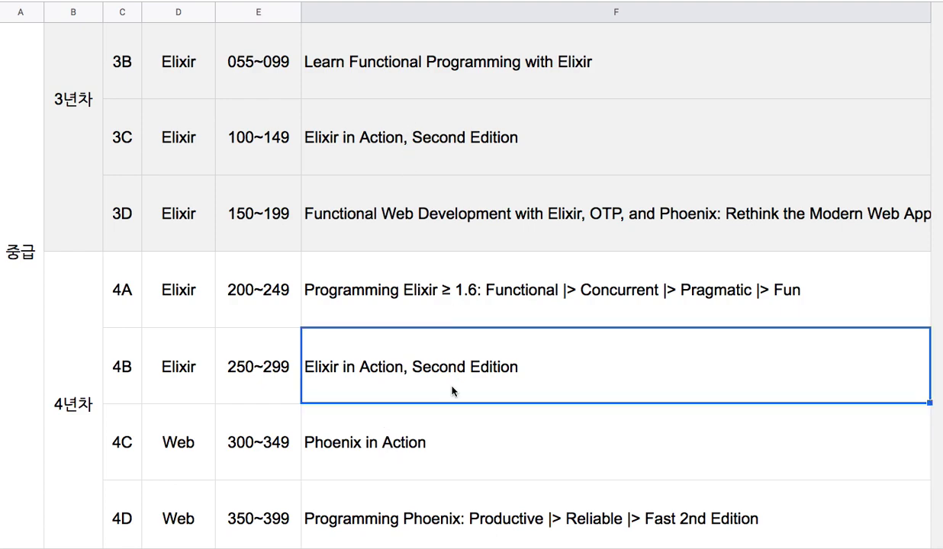
pyautogui.click(494, 519)
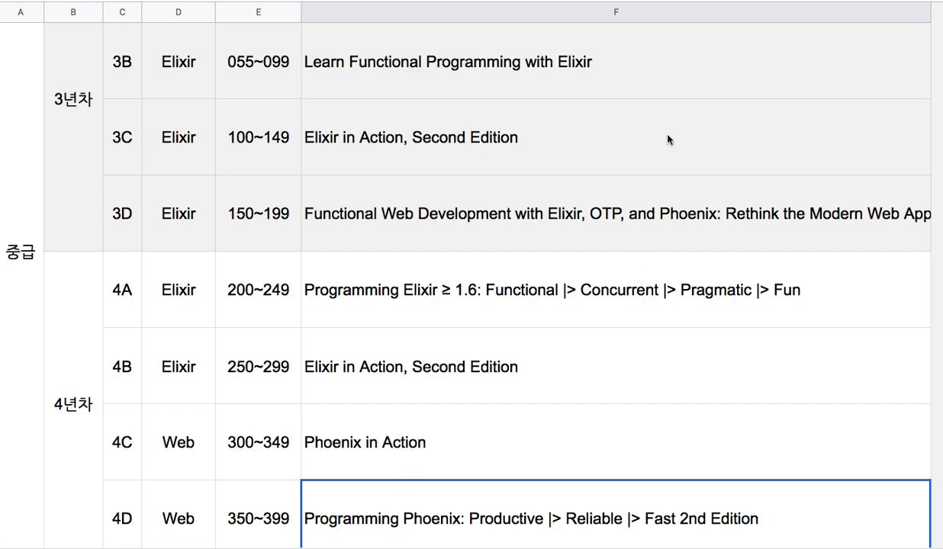
pyautogui.scroll(-2, 660, 97)
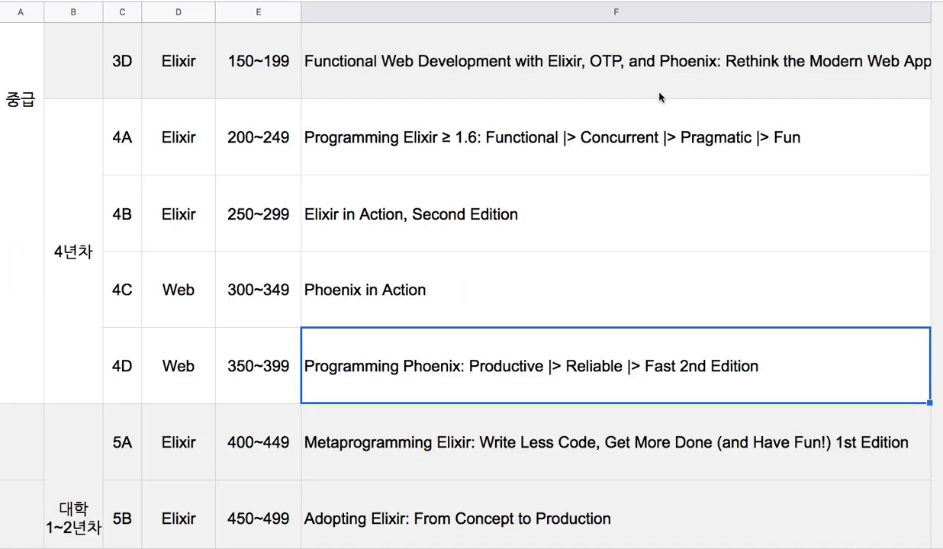
pyautogui.scroll(-3, 660, 97)
pyautogui.click(390, 230)
pyautogui.click(386, 301)
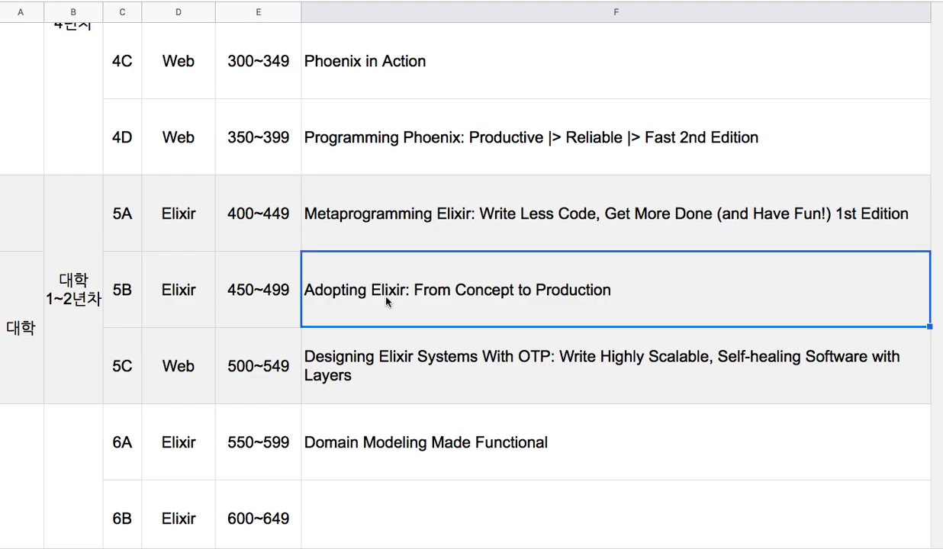
pyautogui.click(418, 362)
pyautogui.click(366, 443)
# Step: Return to the project status sheet and append ": 6~7권 녹화 추가 진행" to the third item
pyautogui.hotkey('ctrl', 'Tab')
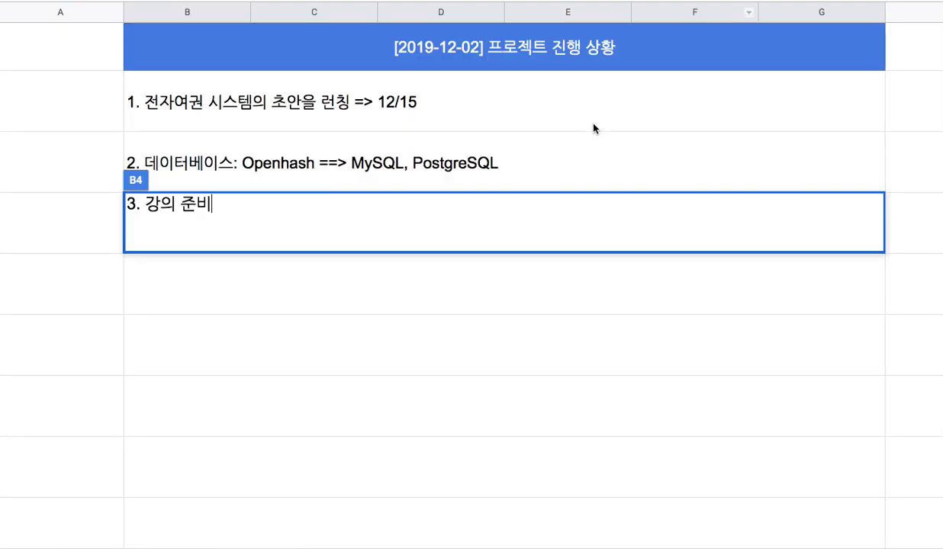
pyautogui.doubleClick(231, 216)
pyautogui.write(': 7')
pyautogui.press('BackSpace')
pyautogui.write('6')
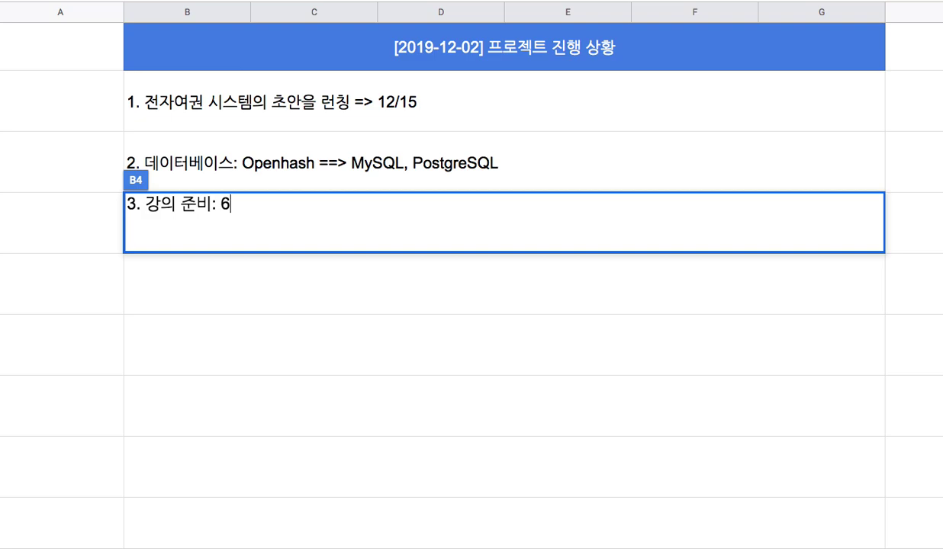
pyautogui.write('~7권 녹화')
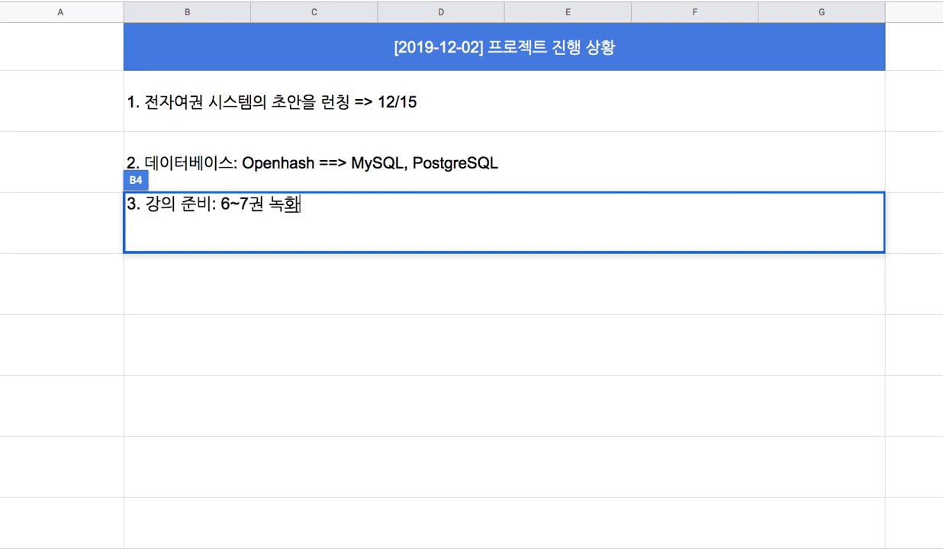
pyautogui.write(' 추가 진행')
# Step: Add a space on each side of the tilde in "6~7권" in the third item
pyautogui.moveTo(221, 200); pyautogui.dragTo(378, 209)
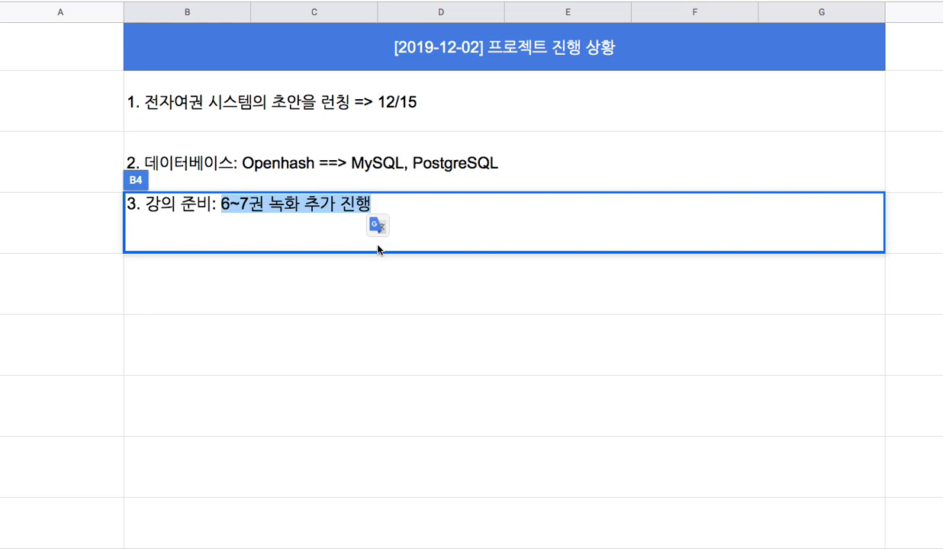
pyautogui.click(397, 205)
pyautogui.press('Left')
pyautogui.press('Left')
pyautogui.press('Left')
pyautogui.press('Left')
pyautogui.press('Left')
pyautogui.press('Left')
pyautogui.press('Left')
pyautogui.press('Left')
pyautogui.press('Left')
pyautogui.press('Left')
pyautogui.press('Left')
pyautogui.press('Left')
pyautogui.press('Right')
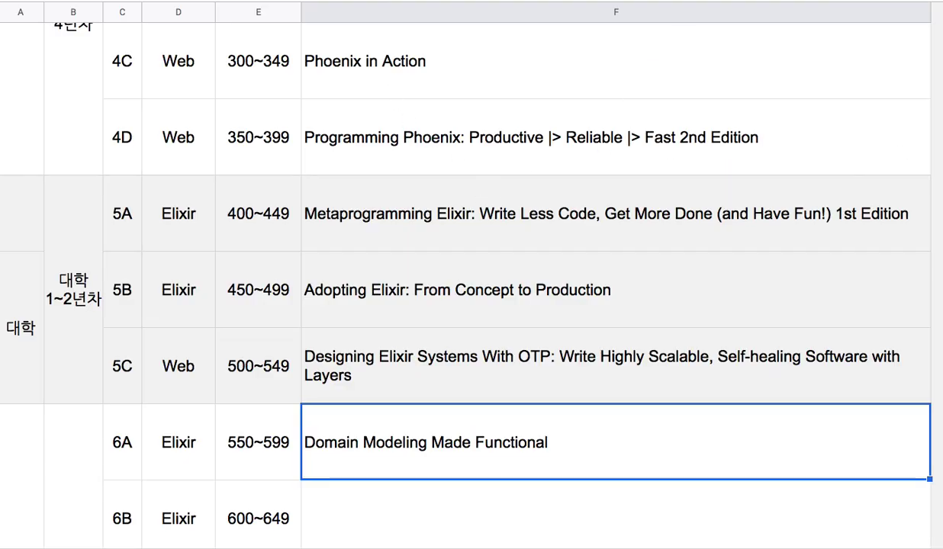
# Step: Examine the book titles of courses 3A to 4A in the curriculum sheet
pyautogui.scroll(6, 553, 120)
pyautogui.click(569, 88)
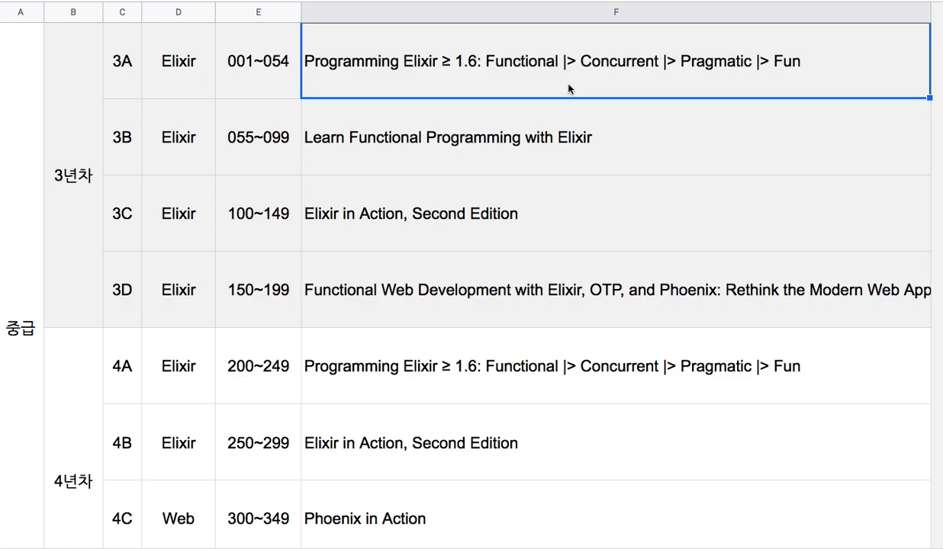
pyautogui.click(465, 156)
pyautogui.click(480, 297)
pyautogui.click(485, 157)
pyautogui.click(476, 75)
pyautogui.click(487, 142)
pyautogui.click(539, 289)
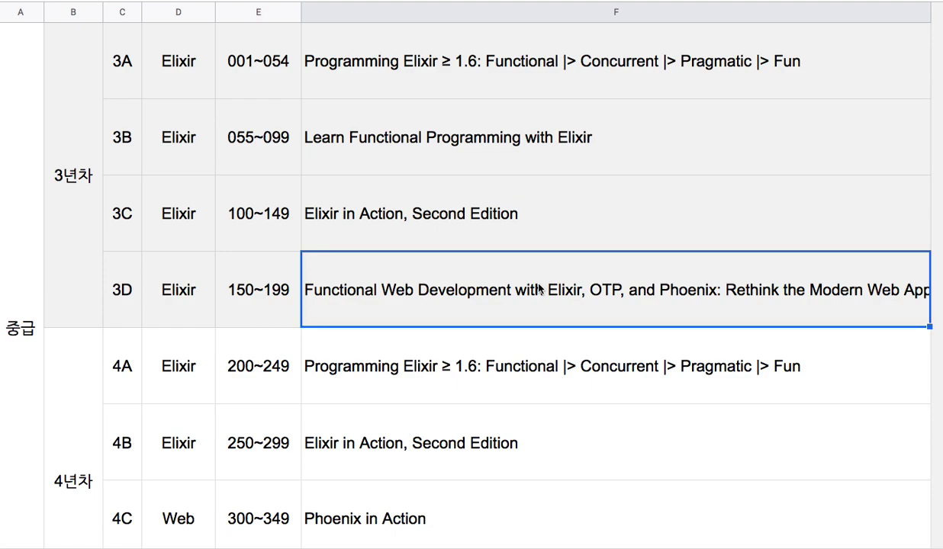
pyautogui.click(471, 212)
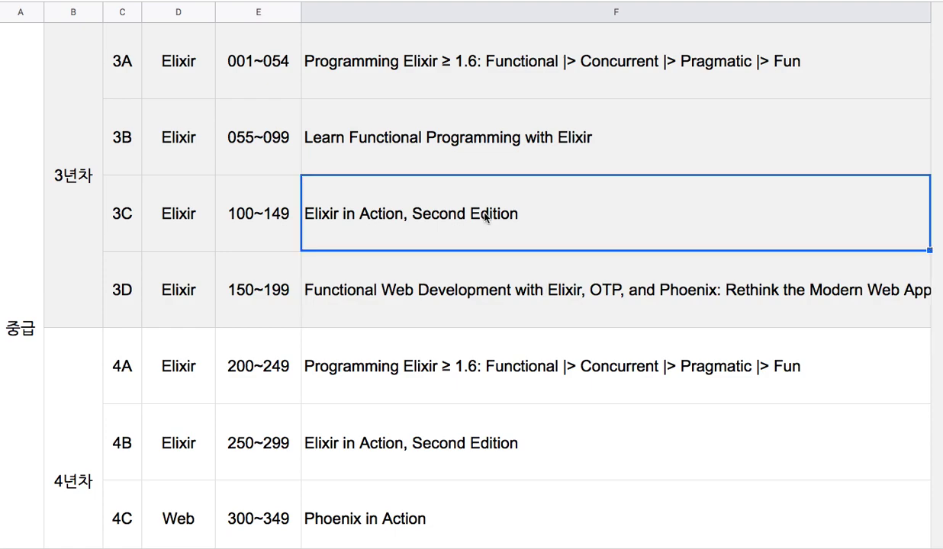
pyautogui.click(534, 366)
pyautogui.scroll(-3, 511, 417)
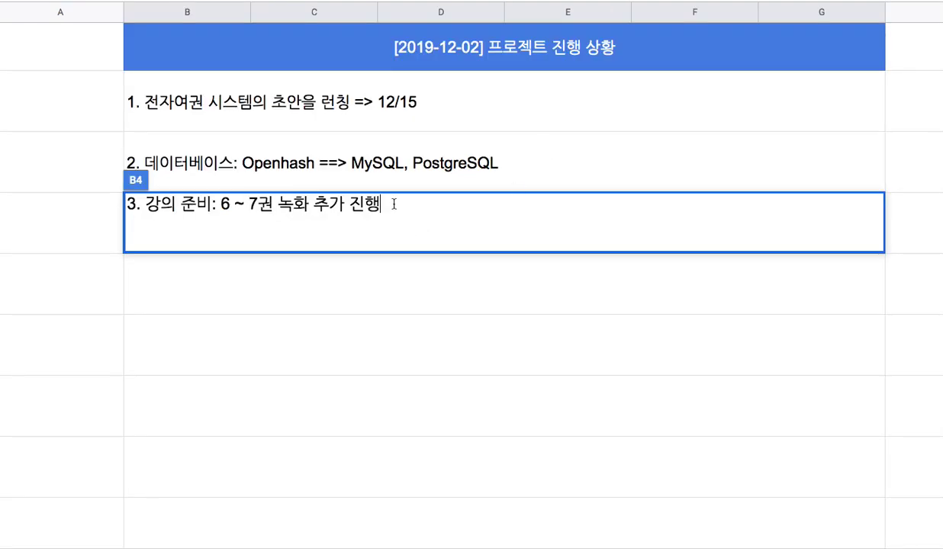
# Step: Append "==> 1월 말까지 완료 ==> 전자 여권 시스템 완료" to the end of the third item
pyautogui.write('==> 1ㅇ')
pyautogui.write('월 ')
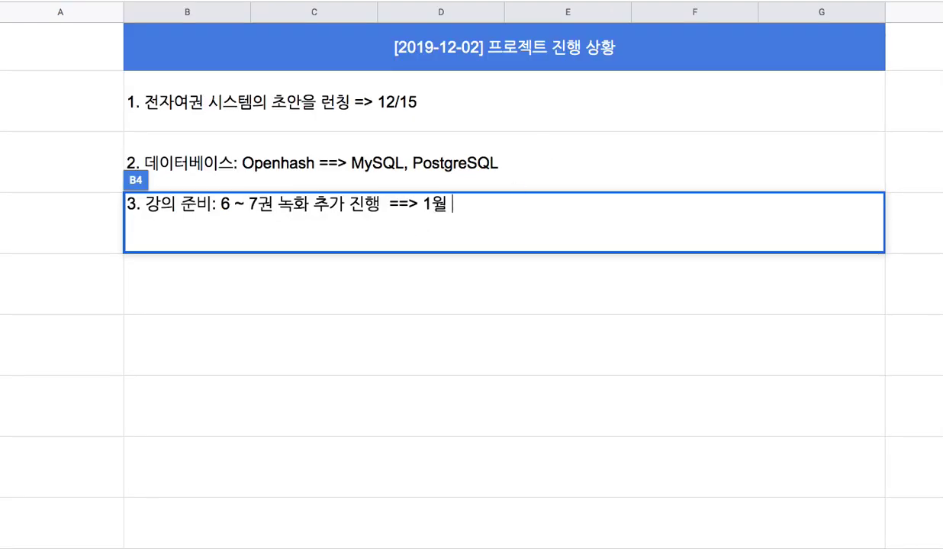
pyautogui.write('말까지 종료')
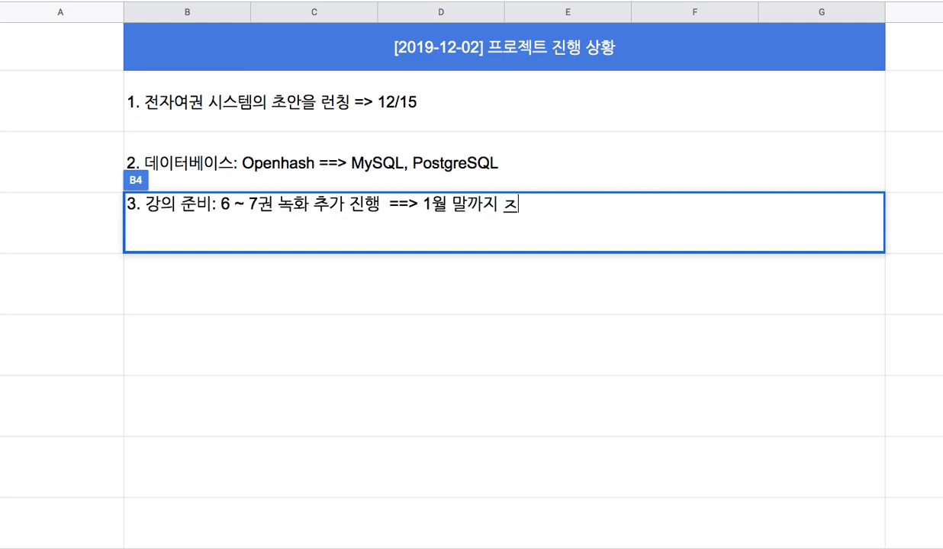
pyautogui.press('BackSpace')
pyautogui.press('BackSpace')
pyautogui.write('완료 ==> 전자 여구권 시스템 완료')
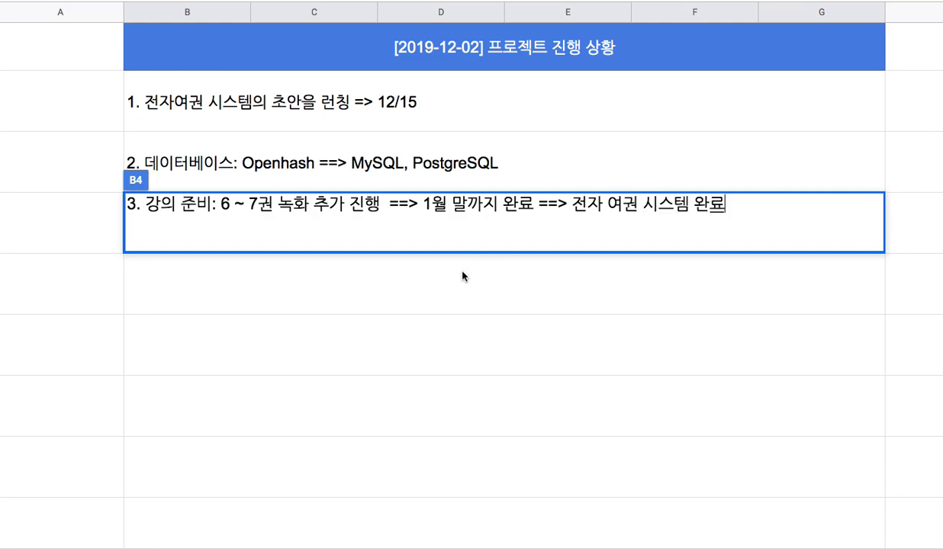
pyautogui.moveTo(418, 204); pyautogui.dragTo(558, 204)
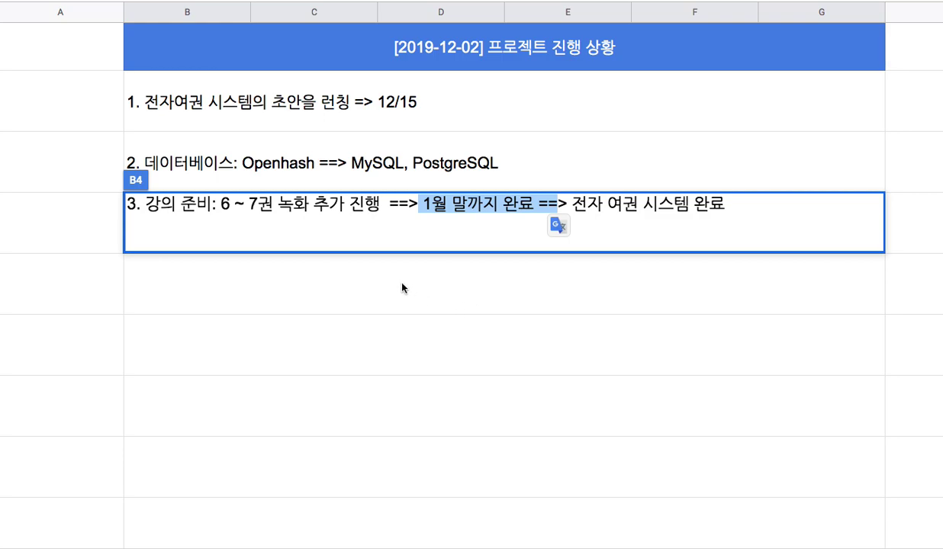
pyautogui.press('Return')
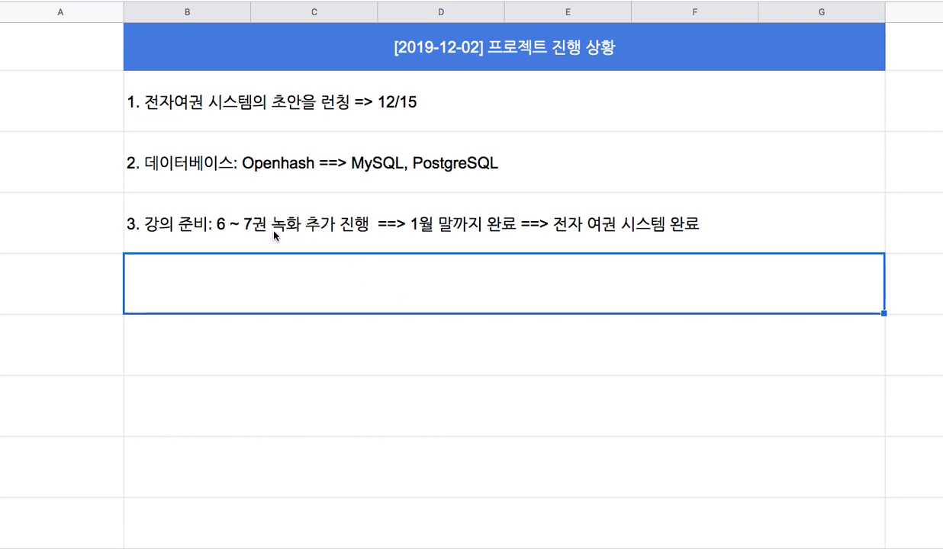
# Step: Review the recording plan for volumes 6 to 7 and its deadline in the third item
pyautogui.doubleClick(227, 230)
pyautogui.moveTo(218, 205); pyautogui.dragTo(289, 204)
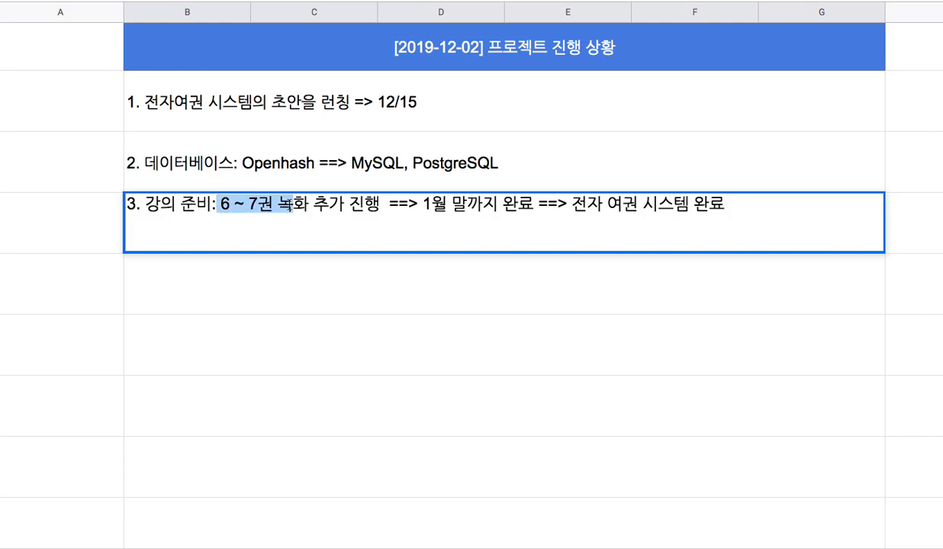
pyautogui.moveTo(289, 204); pyautogui.dragTo(383, 204)
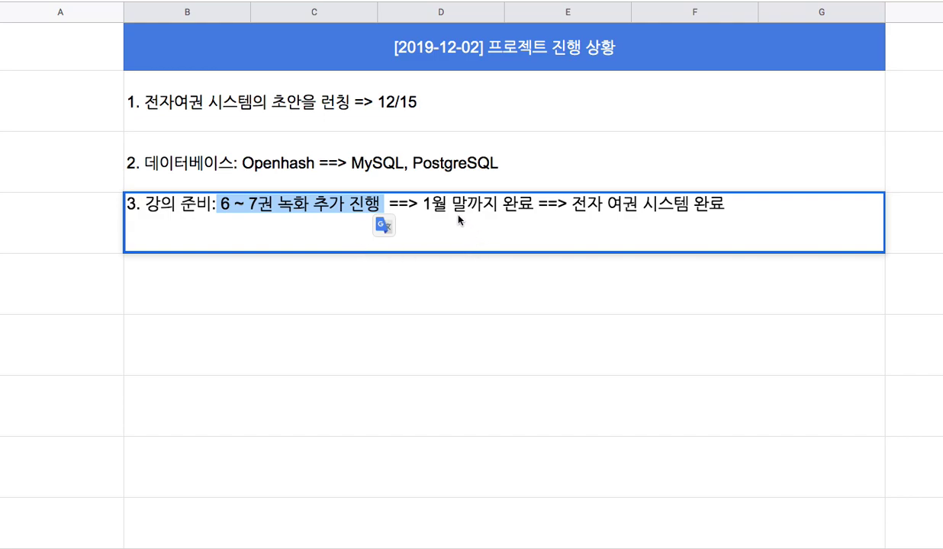
pyautogui.moveTo(422, 204); pyautogui.dragTo(497, 206)
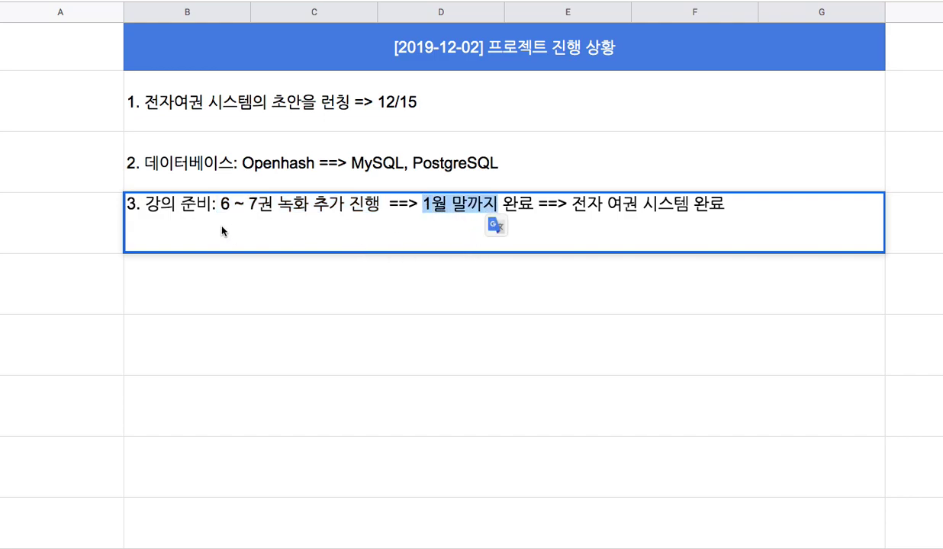
pyautogui.moveTo(219, 204); pyautogui.dragTo(282, 206)
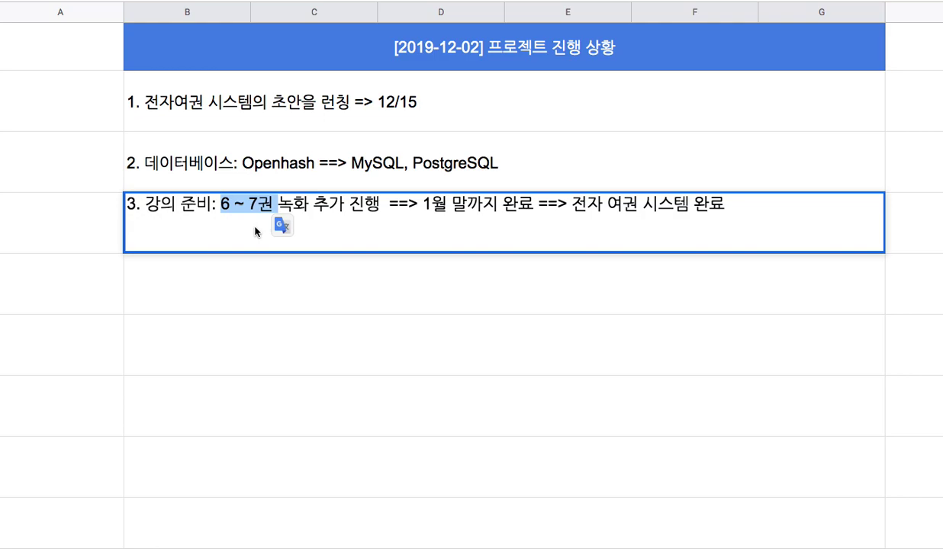
# Step: Enter "4. 어떤 시스템이든 바로 코딩할 수 있는 역량을 확보" as the fourth item below the lecture item
pyautogui.click(318, 288)
pyautogui.write('4')
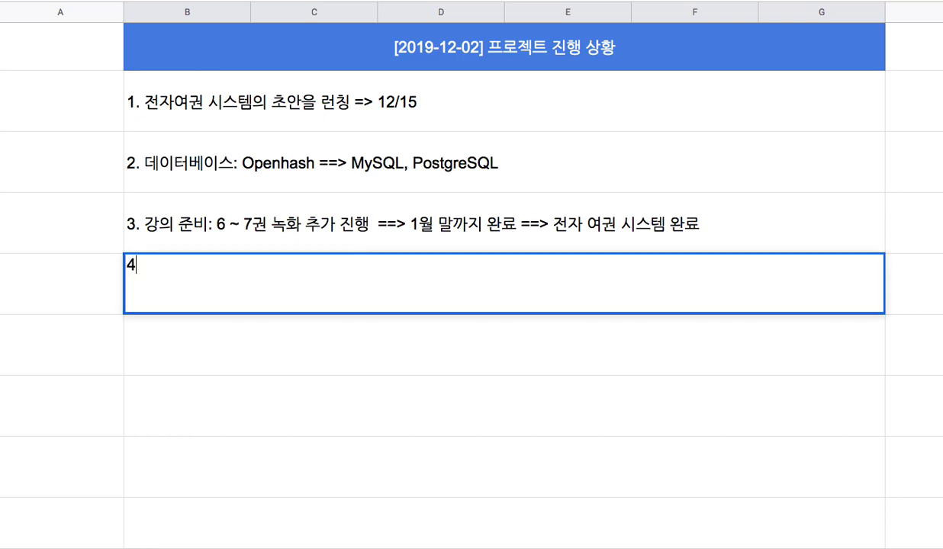
pyautogui.write('. 어떤 시스템이든 바로 코딩할 수 있는 역량을 확보')
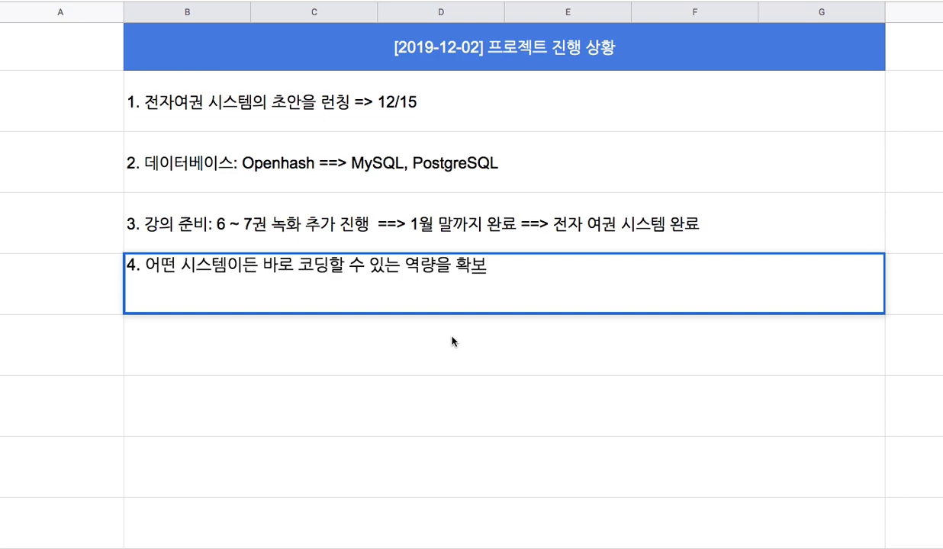
pyautogui.click(569, 47)
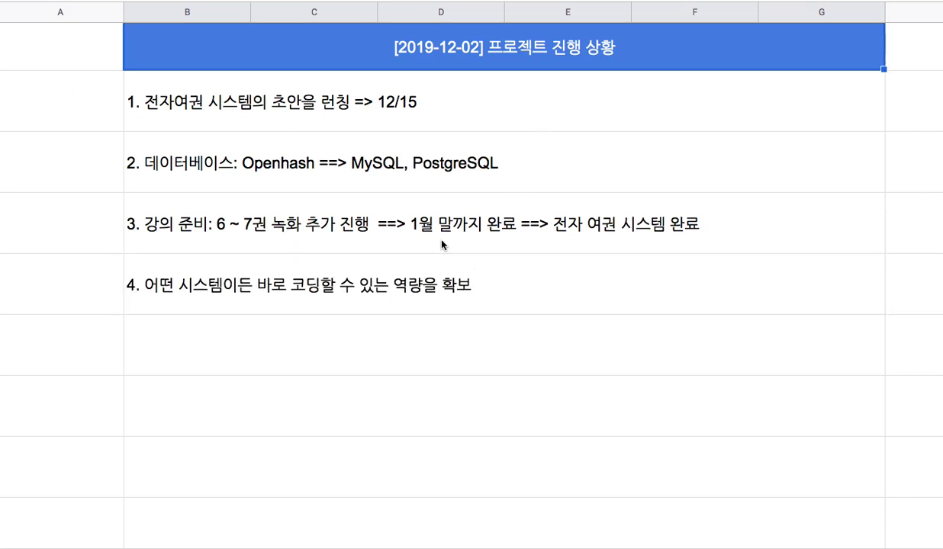
# Step: Enter "5. Erlang => Elixir + ECTO" as the fifth item in the next empty row
pyautogui.click(285, 362)
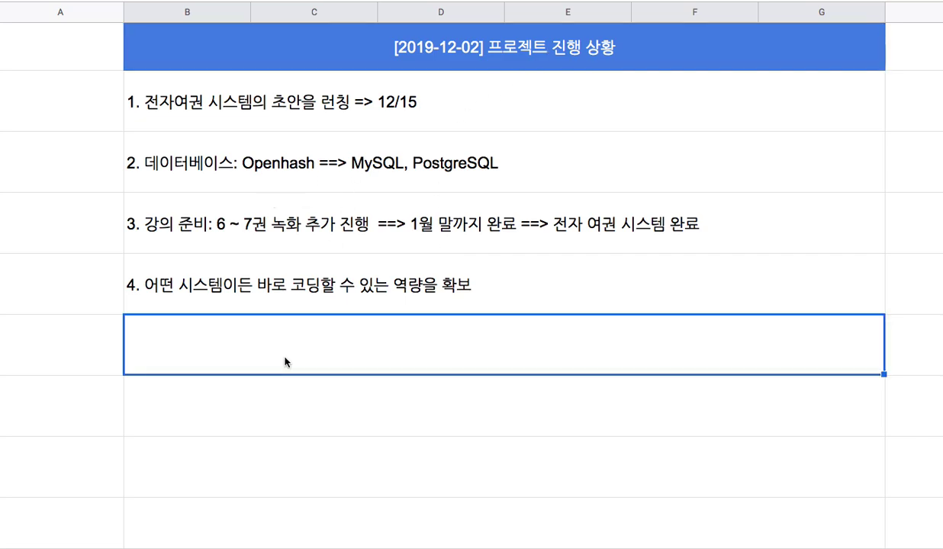
pyautogui.write('5. 뜨')
pyautogui.press('BackSpace')
pyautogui.press('BackSpace')
pyautogui.write('Elixir')
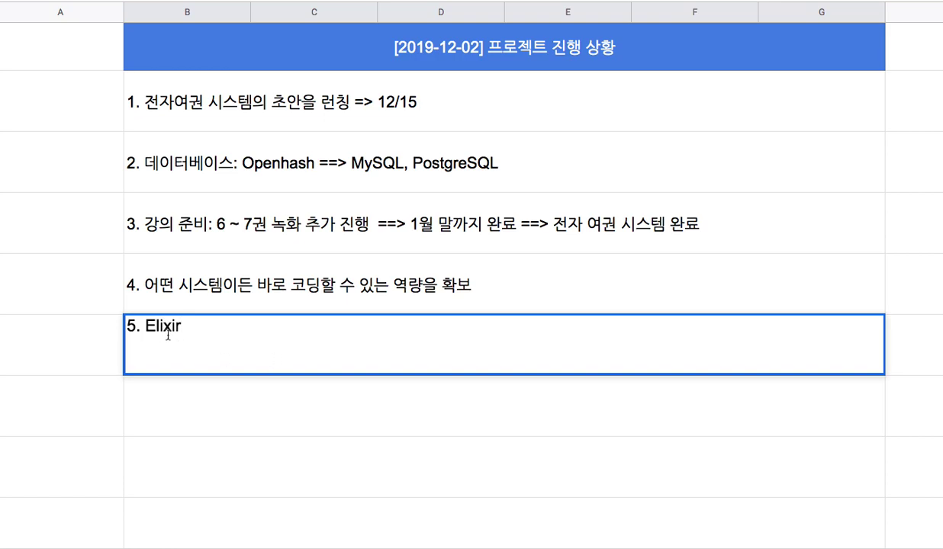
pyautogui.click(144, 326)
pyautogui.write('Erlang =>')
pyautogui.click(257, 327)
pyautogui.write('+ ECTO')
# Step: Review Elixir and ECTO in the fifth item against PostgreSQL in the database item
pyautogui.doubleClick(303, 328)
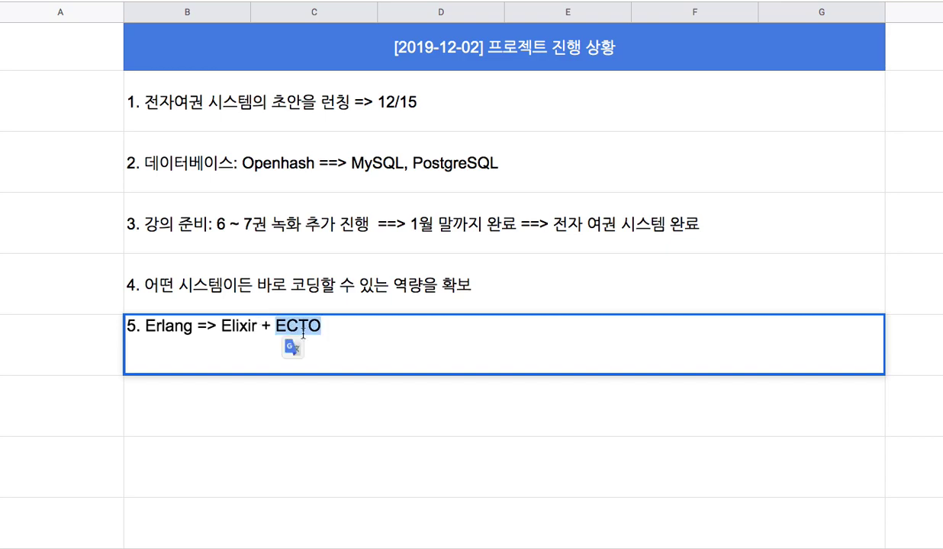
pyautogui.doubleClick(226, 326)
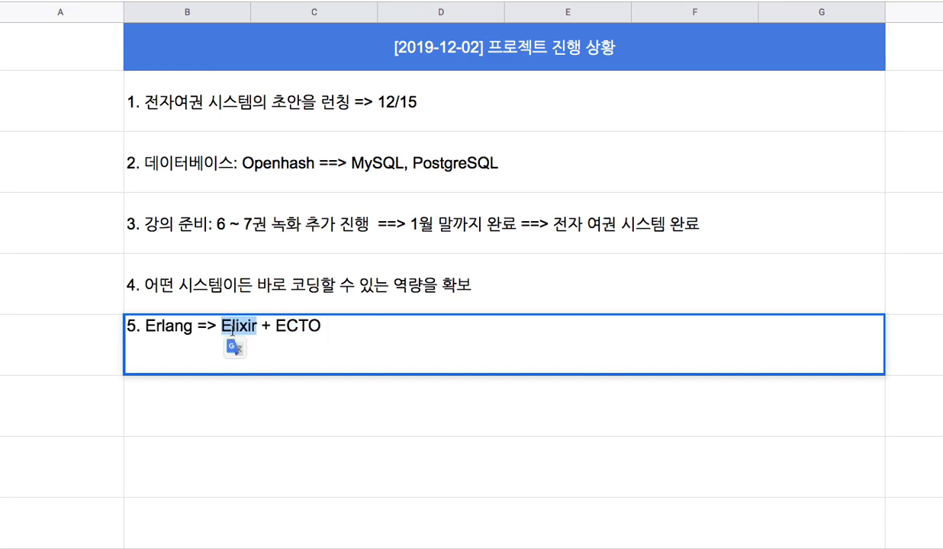
pyautogui.doubleClick(413, 160)
pyautogui.moveTo(422, 144); pyautogui.dragTo(530, 147)
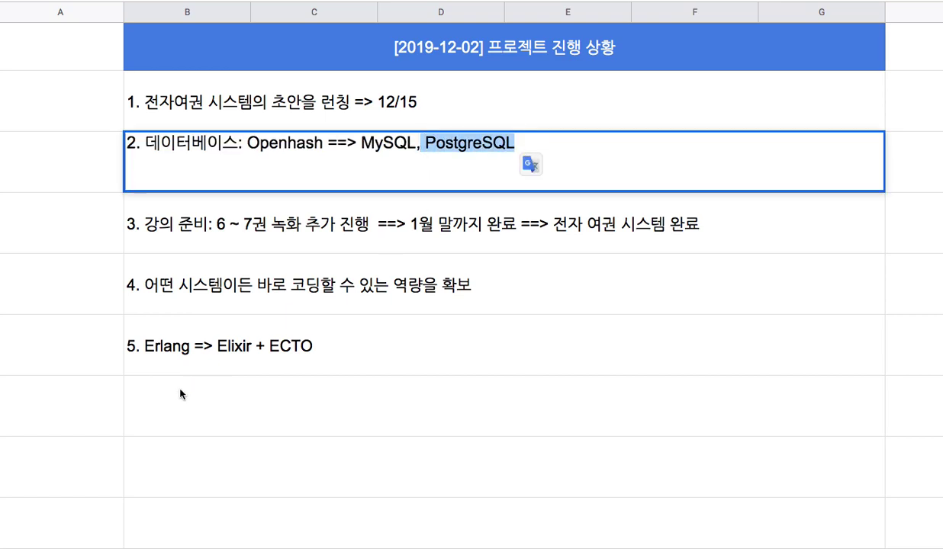
pyautogui.doubleClick(265, 335)
pyautogui.moveTo(273, 326); pyautogui.dragTo(311, 398)
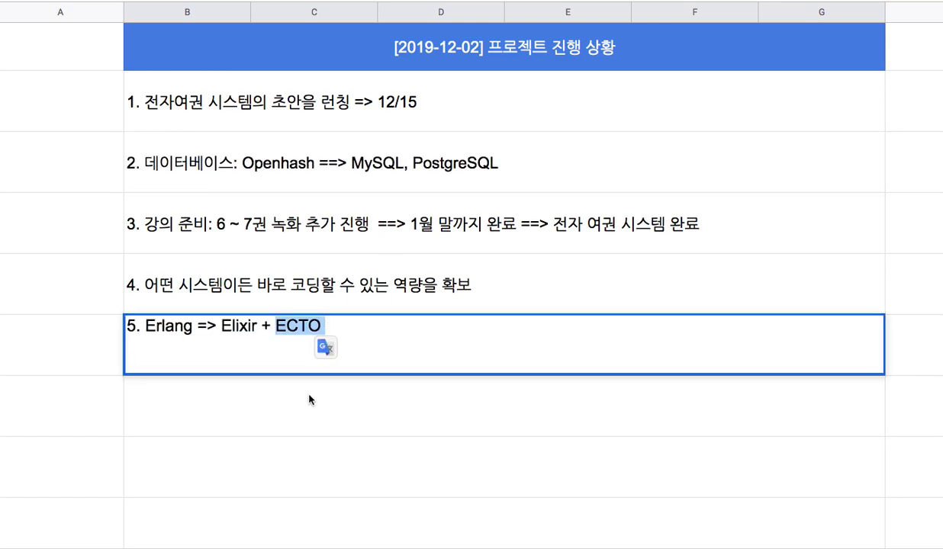
# Step: Append "(dbms) + Phoenix(Backend) + Frontend(VUE, Cycle.js)" directly after ECTO in the fifth item
pyautogui.click(324, 331)
pyautogui.write('(dbm')
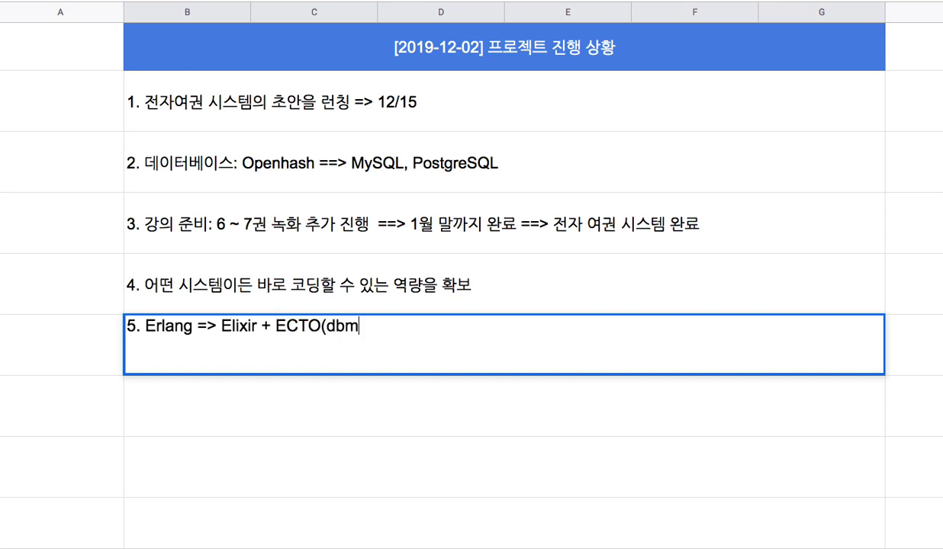
pyautogui.write('s) + Phoenix')
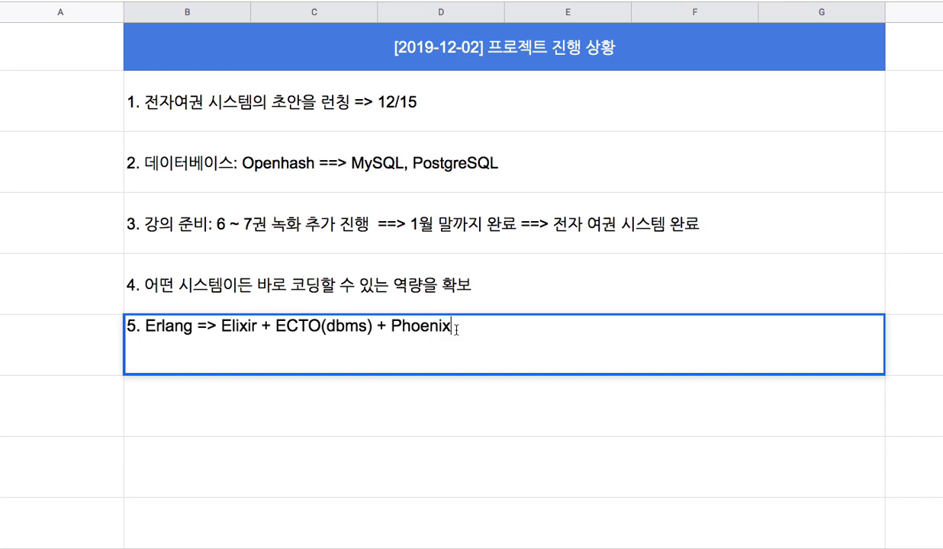
pyautogui.write('(Backend)')
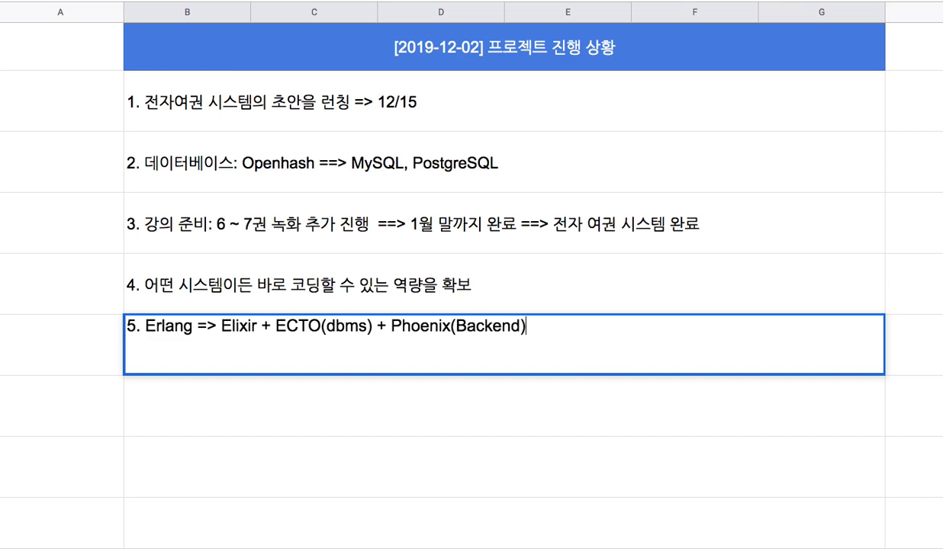
pyautogui.write(' +')
pyautogui.write(' Frontend(V')
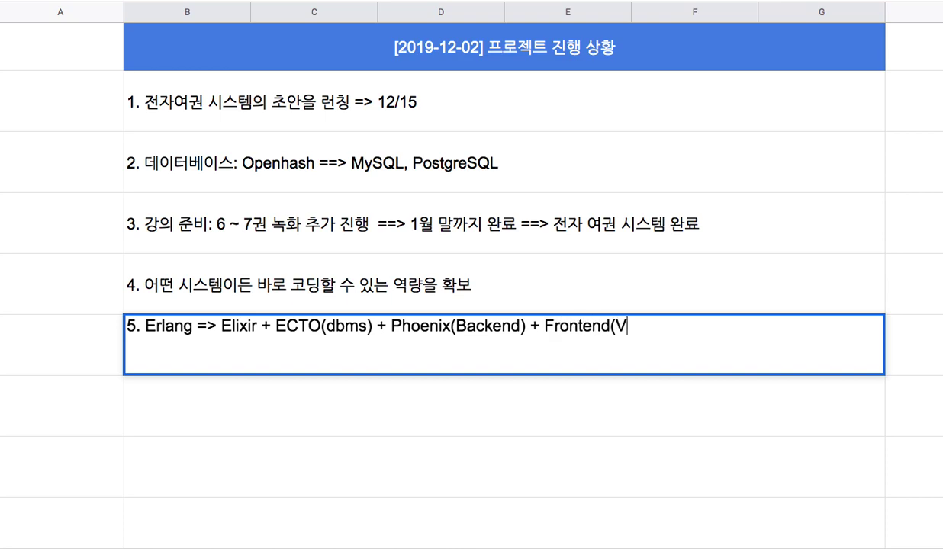
pyautogui.write('UE')
pyautogui.write(', Cycle.js)')
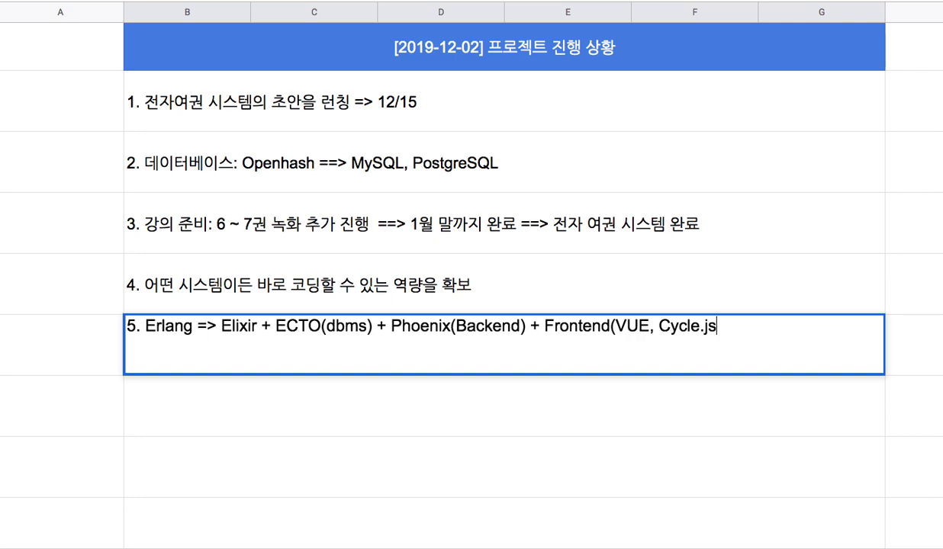
# Step: Review the Elixir, ECTO and Phoenix parts of the fifth item's technology stack
pyautogui.click(221, 327)
pyautogui.doubleClick(222, 326)
pyautogui.moveTo(237, 326); pyautogui.dragTo(375, 327)
pyautogui.click(422, 327)
pyautogui.doubleClick(422, 327)
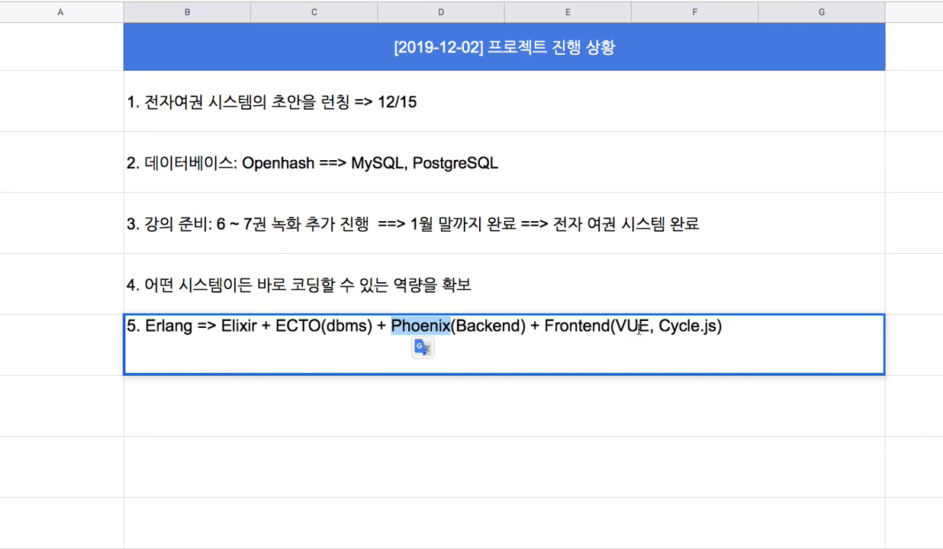
# Step: Replace the comma between VUE and Cycle.js in the fifth item with a plus sign, giving "VUE + Cycle.js"
pyautogui.moveTo(616, 327); pyautogui.dragTo(655, 330)
pyautogui.click(654, 329)
pyautogui.write('+')
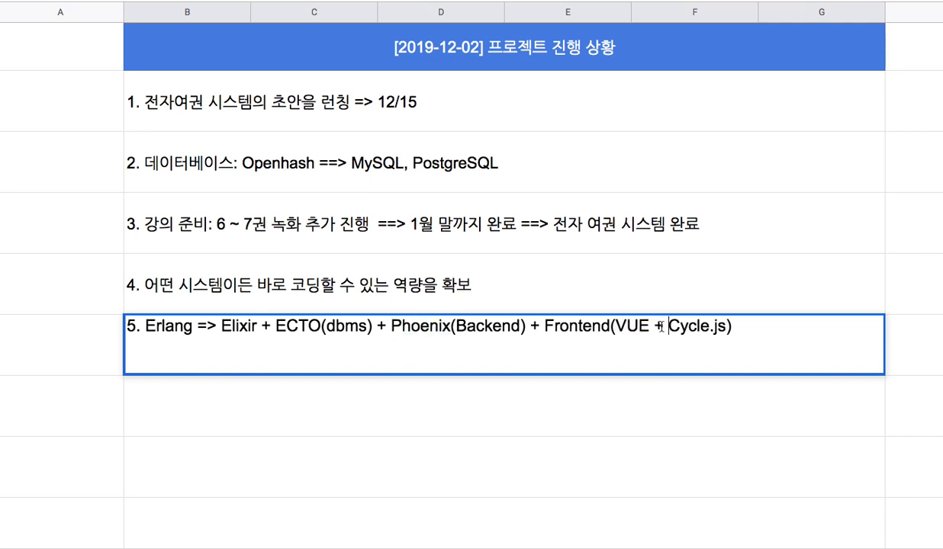
pyautogui.press('End')
pyautogui.moveTo(217, 326); pyautogui.dragTo(525, 329)
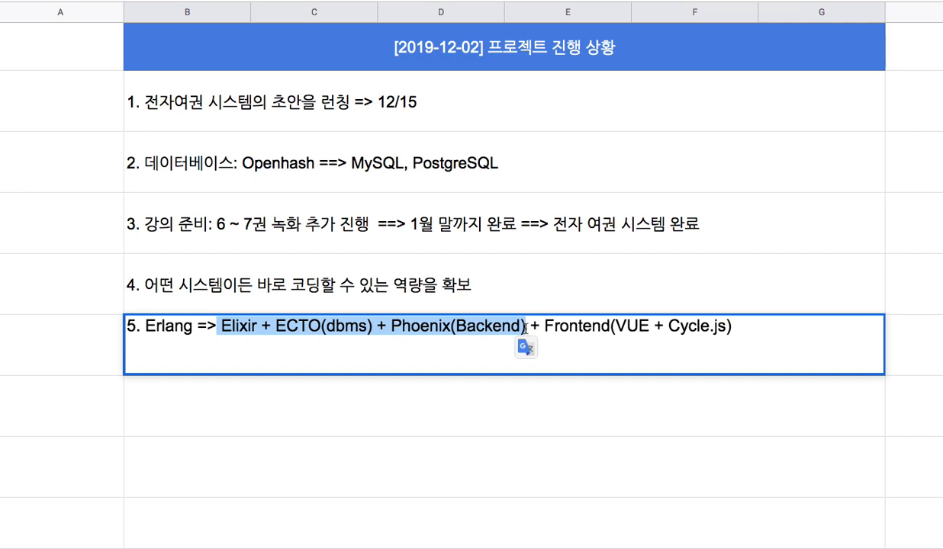
# Step: Review the fifth item's technology stack, comparing the Elixir, ECTO and Phoenix parts with the Cycle.js frontend
pyautogui.click(246, 327)
pyautogui.doubleClick(241, 327)
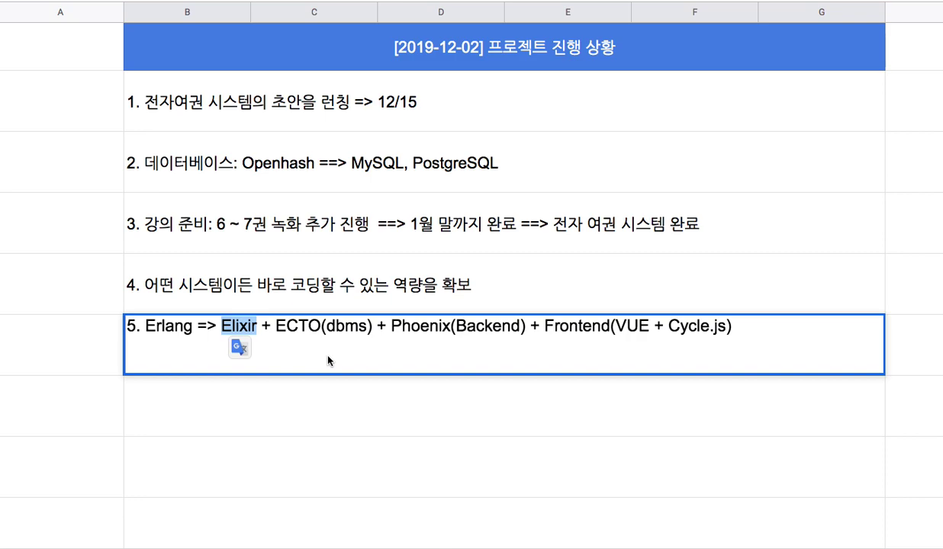
pyautogui.moveTo(276, 327); pyautogui.dragTo(220, 326)
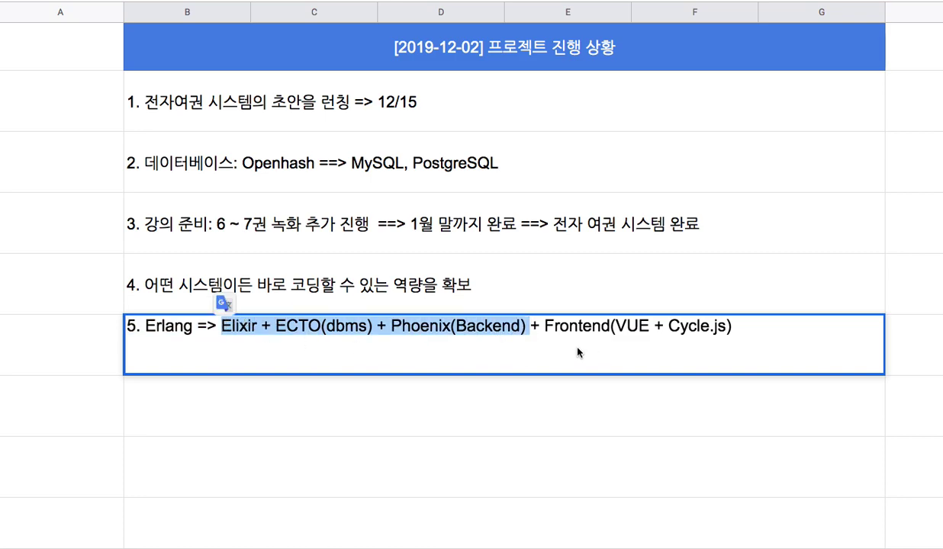
pyautogui.moveTo(669, 327); pyautogui.dragTo(726, 328)
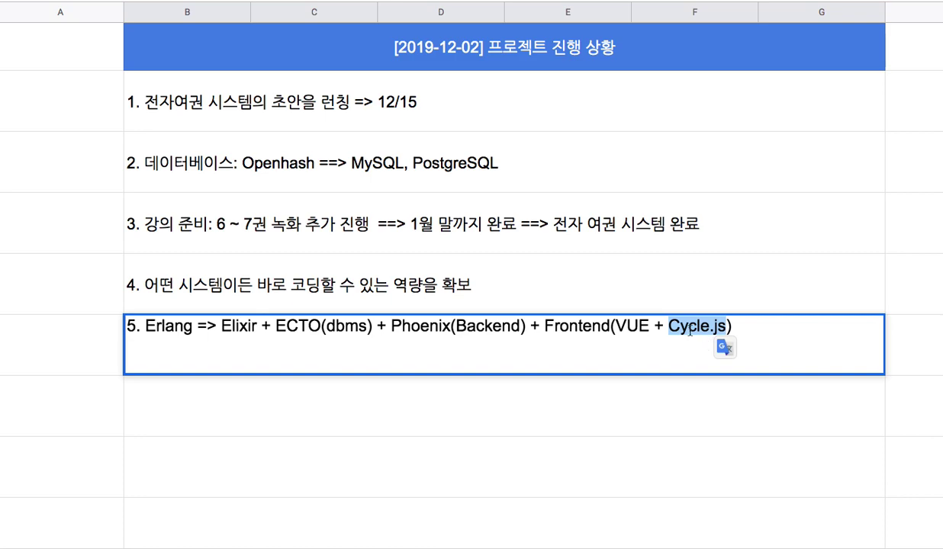
pyautogui.click(669, 327)
pyautogui.moveTo(669, 327); pyautogui.dragTo(692, 328)
pyautogui.moveTo(215, 326); pyautogui.dragTo(529, 326)
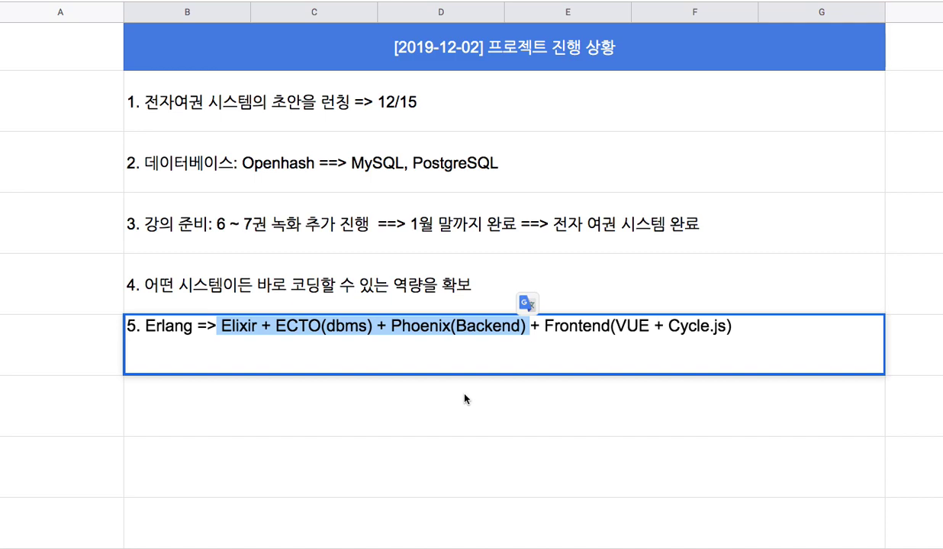
# Step: Review the end-of-January deadline in the lecture item alongside the fifth item's backend stack and the e-passport item
pyautogui.doubleClick(438, 235)
pyautogui.moveTo(422, 204); pyautogui.dragTo(467, 204)
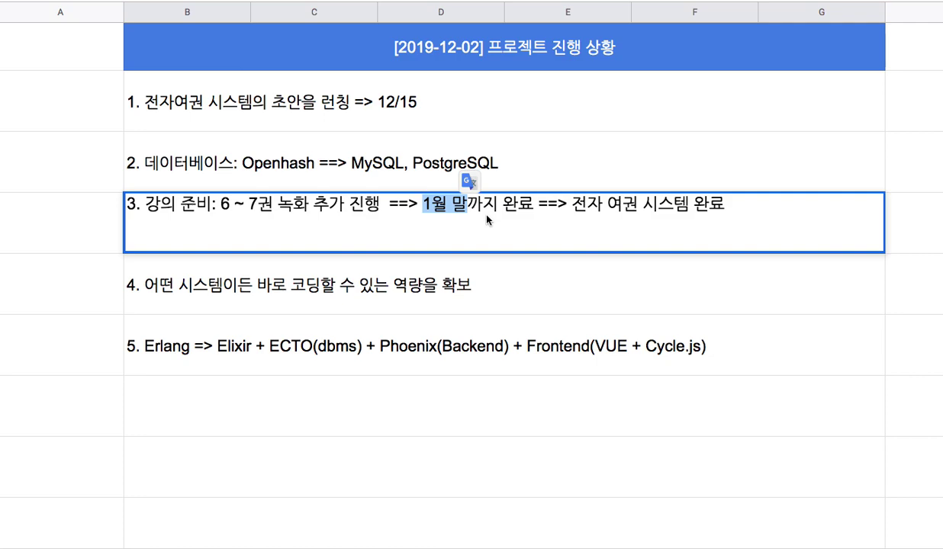
pyautogui.click(362, 345)
pyautogui.press('Return')
pyautogui.moveTo(221, 326); pyautogui.dragTo(526, 326)
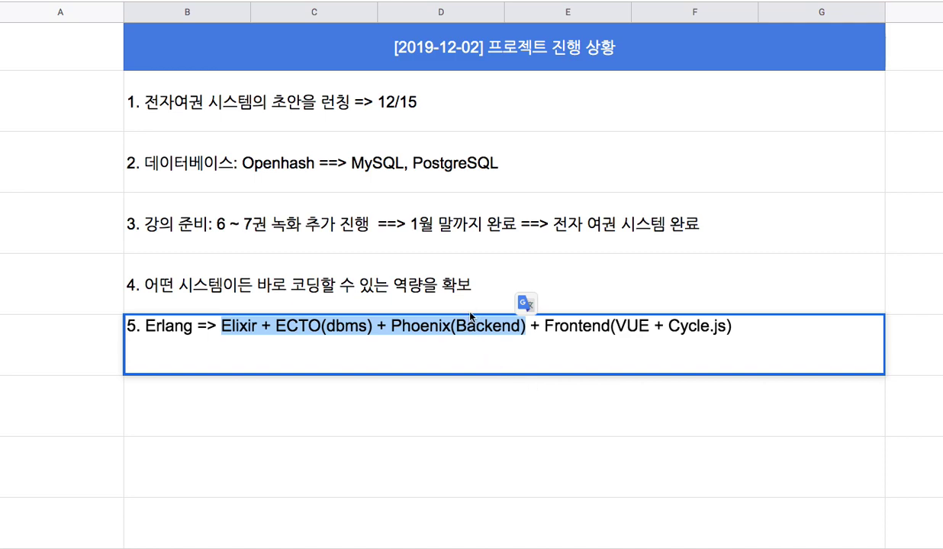
pyautogui.click(259, 113)
pyautogui.press('Return')
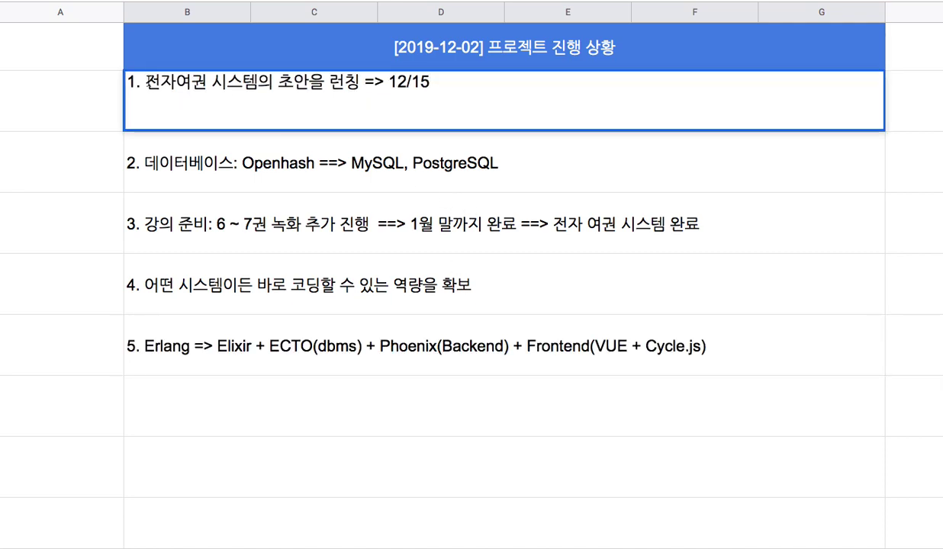
pyautogui.moveTo(143, 82); pyautogui.dragTo(209, 82)
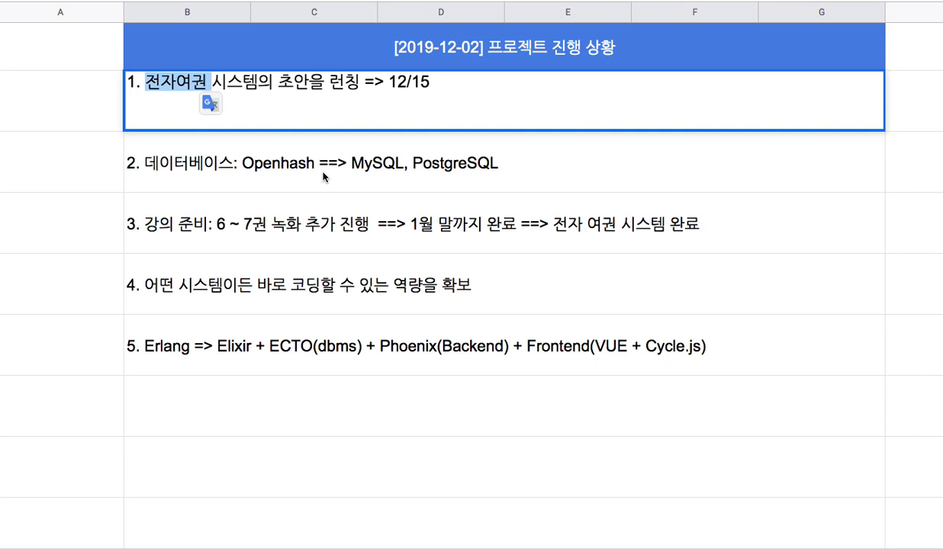
pyautogui.click(401, 163)
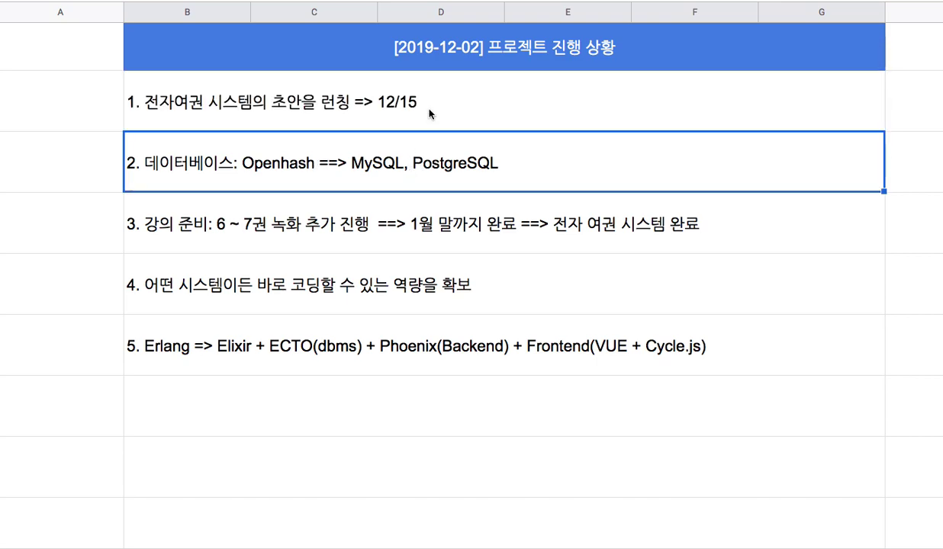
pyautogui.moveTo(458, 80); pyautogui.dragTo(524, 331)
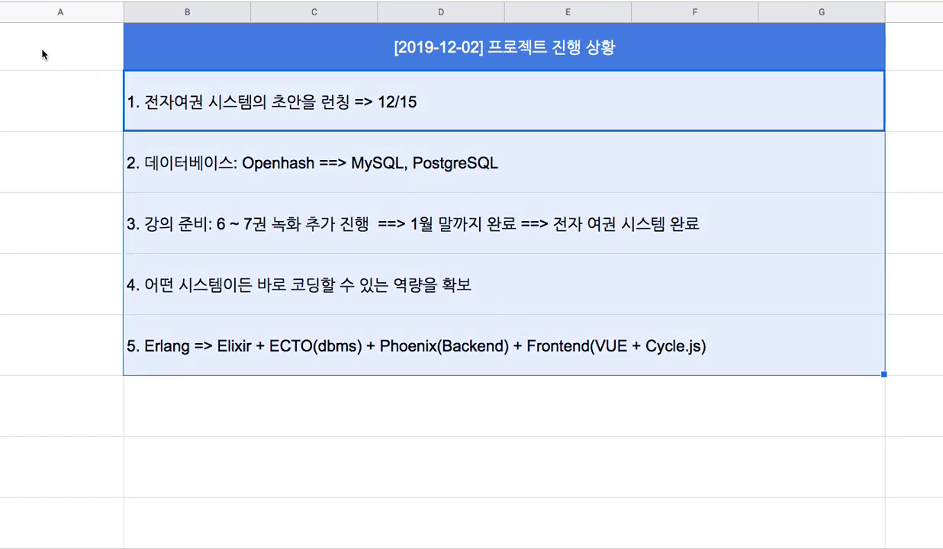
# Step: Set the font size of the title row "[2019-12-02] 프로젝트 진행 상황" to 18
pyautogui.moveTo(64, 57); pyautogui.dragTo(183, 62)
pyautogui.click(600, 4)
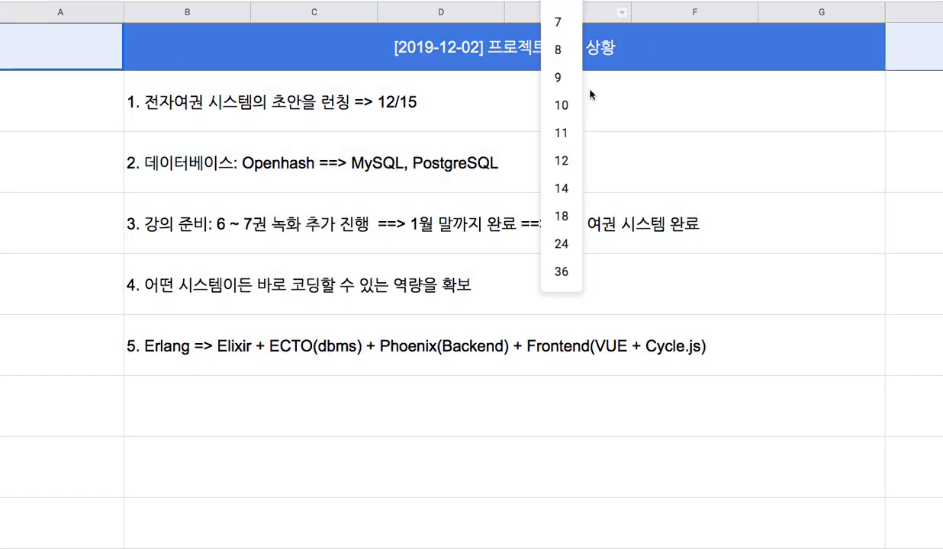
pyautogui.click(568, 187)
pyautogui.click(600, 9)
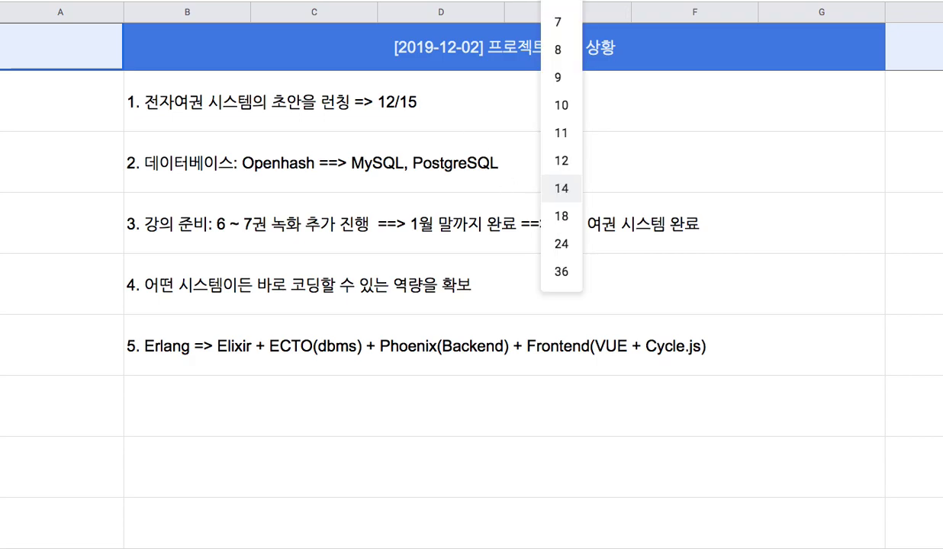
pyautogui.click(573, 215)
pyautogui.click(498, 227)
# Step: Review the list items below the title, focusing on the e-passport system wording in the first item
pyautogui.moveTo(394, 102); pyautogui.dragTo(458, 262)
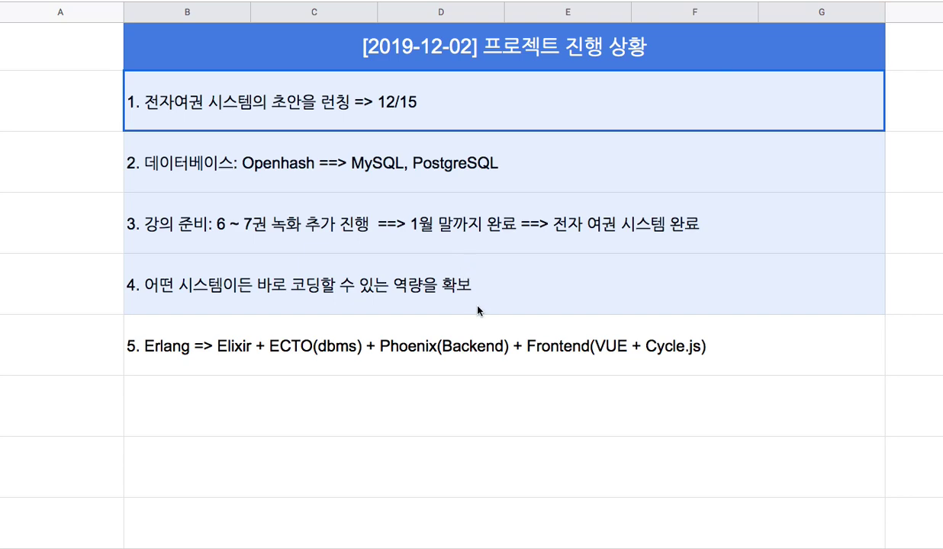
pyautogui.moveTo(478, 310); pyautogui.dragTo(488, 326)
pyautogui.doubleClick(280, 119)
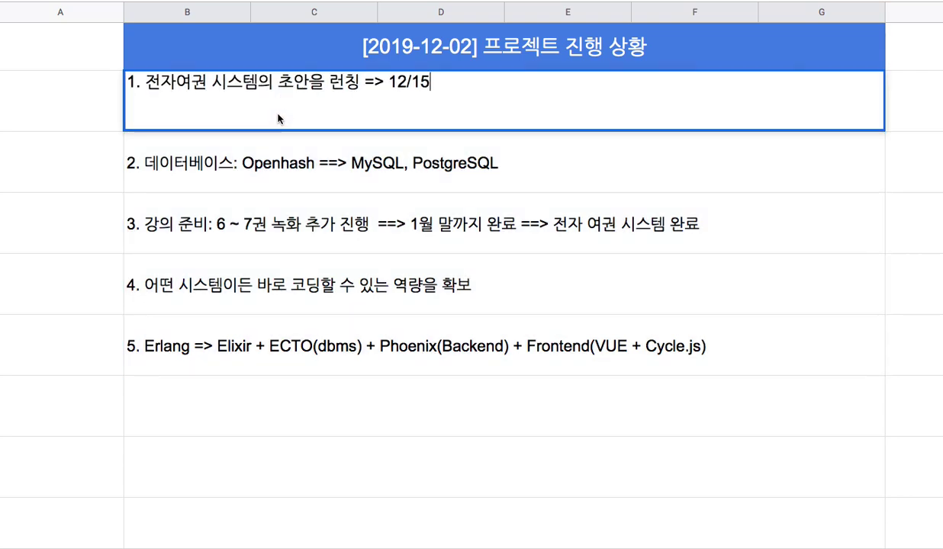
pyautogui.moveTo(159, 81); pyautogui.dragTo(242, 81)
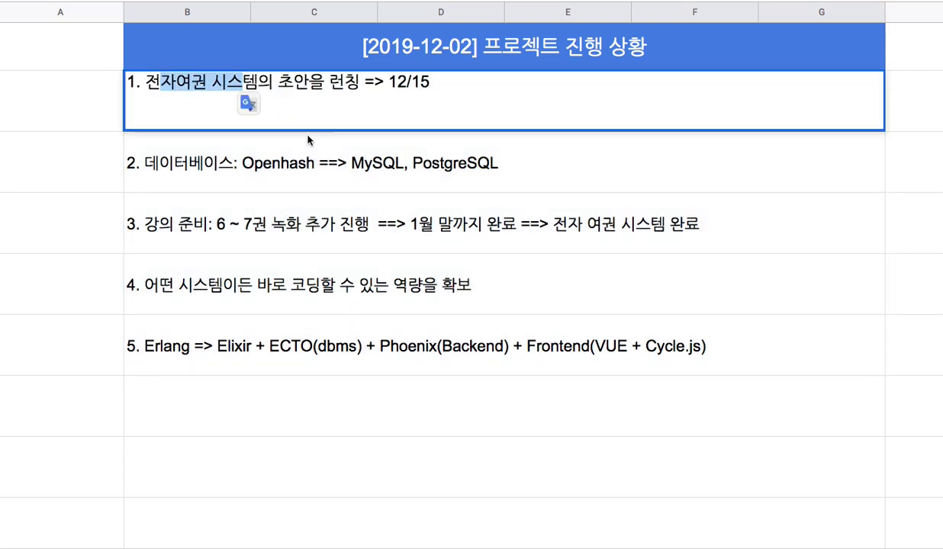